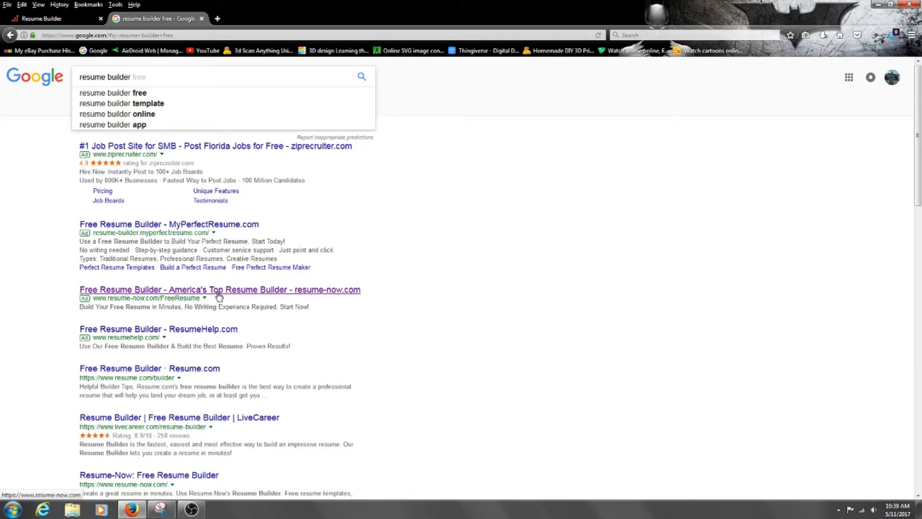
Open the resume-now.com free resume builder from the search results, dismiss the welcome-back prompt and sign out of the account.
{"action": "left_click", "coordinate": [219, 290]}
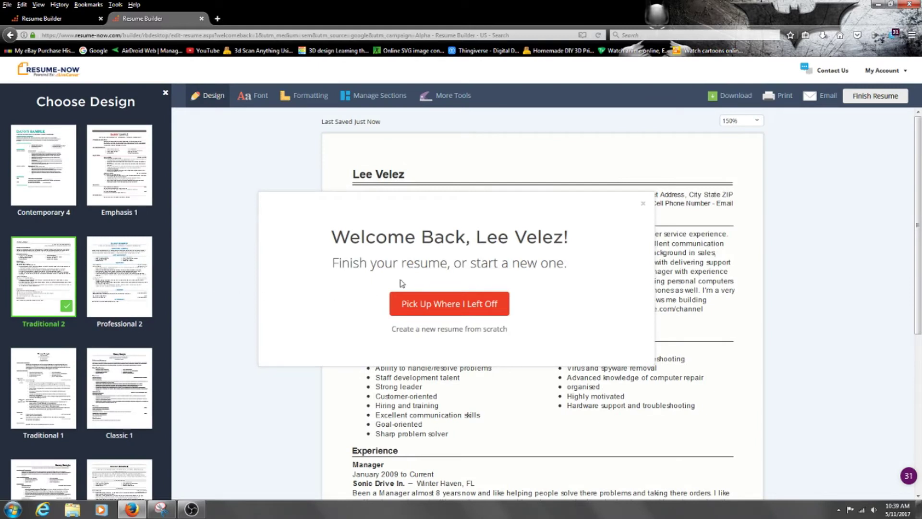
{"action": "left_click", "coordinate": [644, 204]}
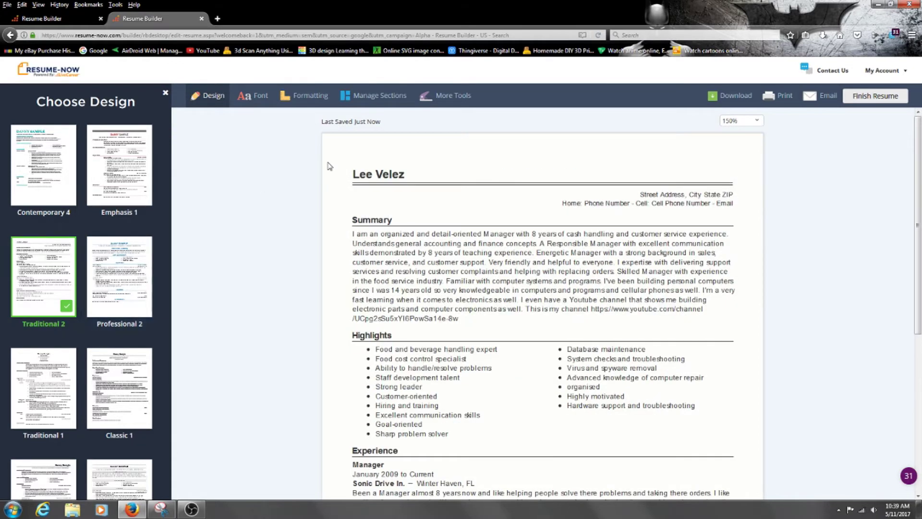
{"action": "left_click", "coordinate": [904, 73]}
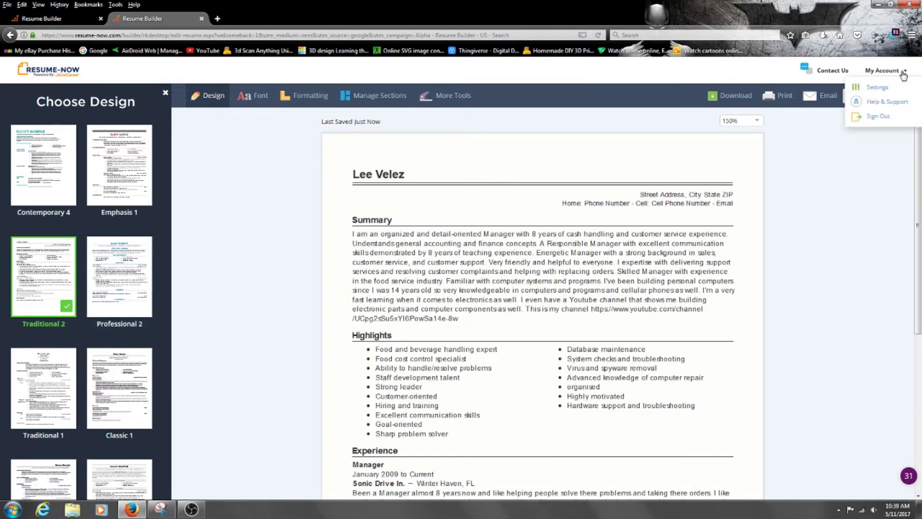
{"action": "left_click", "coordinate": [883, 118]}
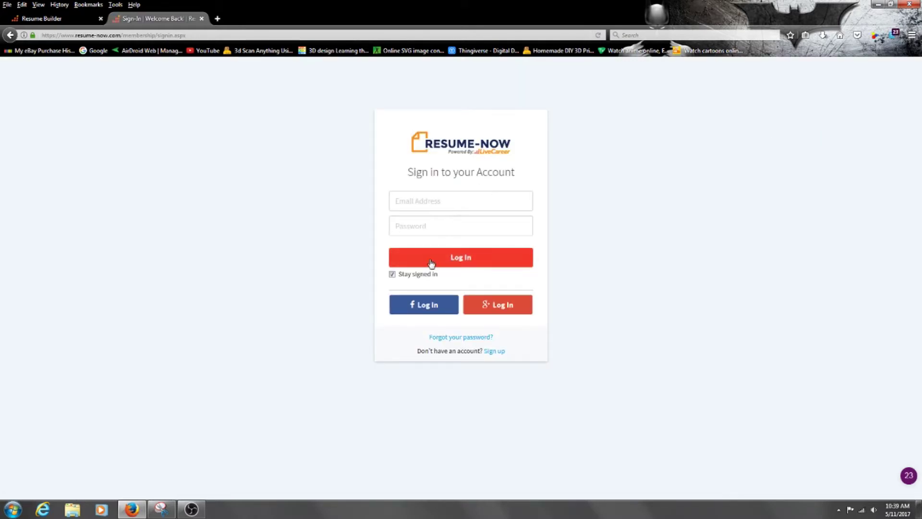
Sign in with the account e-mail and password, dismiss the login-saving prompt and resume the unfinished resume.
{"action": "left_click", "coordinate": [471, 198]}
{"action": "left_click", "coordinate": [459, 217]}
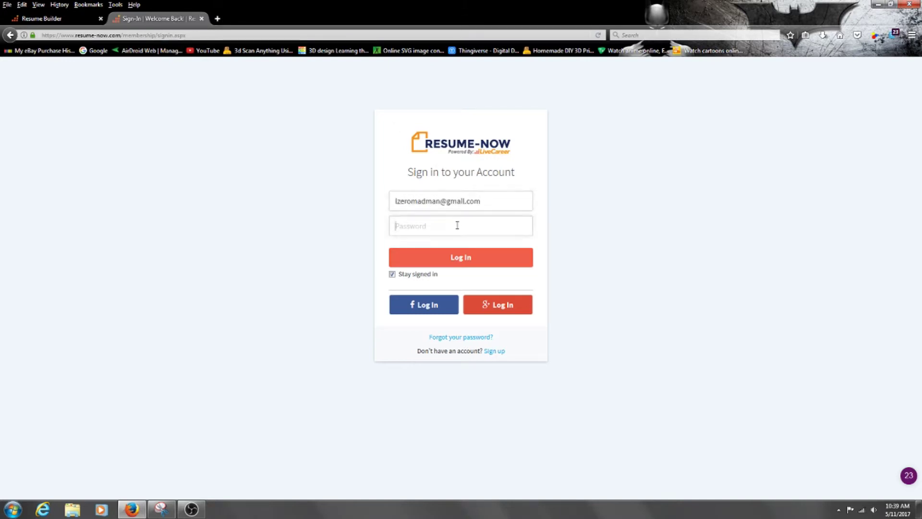
{"action": "type", "text": "••"}
{"action": "key", "text": "Return"}
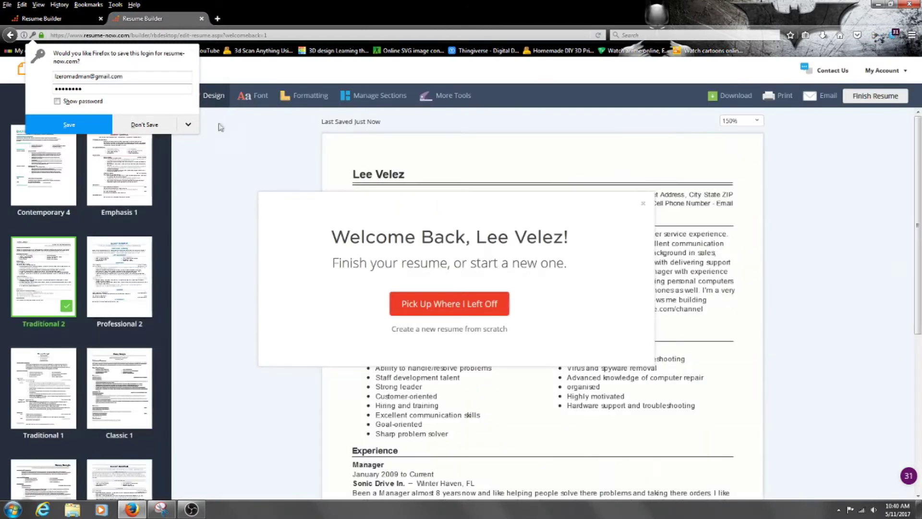
{"action": "left_click", "coordinate": [201, 128]}
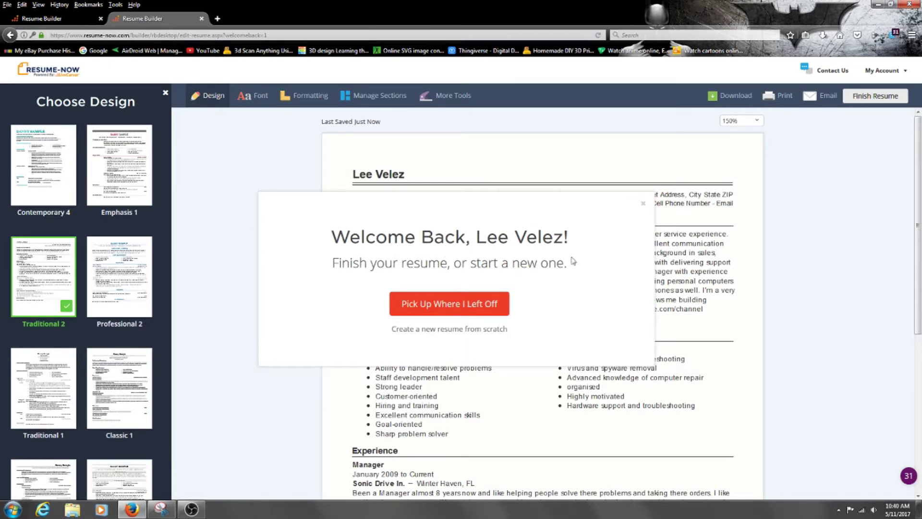
{"action": "left_click", "coordinate": [465, 308]}
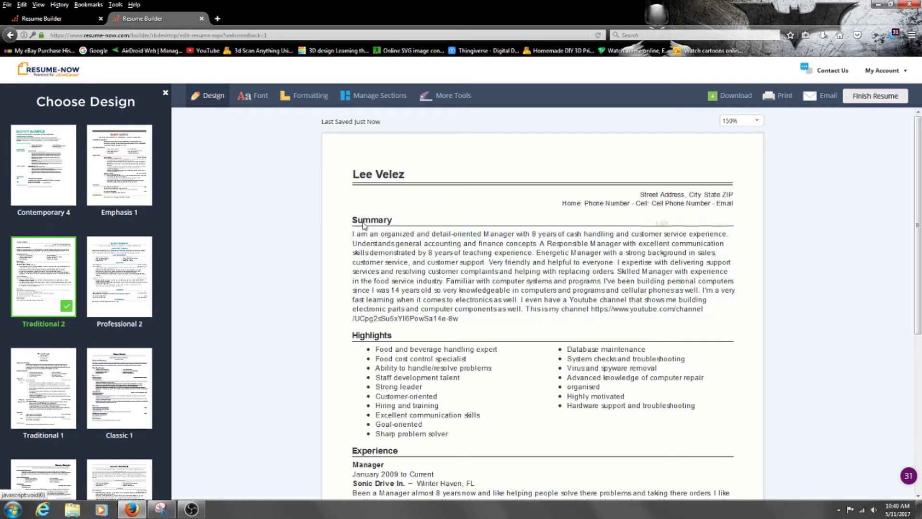
Browse the resume design previews, including Classic 1, Classic 2 and Contemporary 1, and look through the whole resume.
{"action": "mouse_move", "coordinate": [401, 194]}
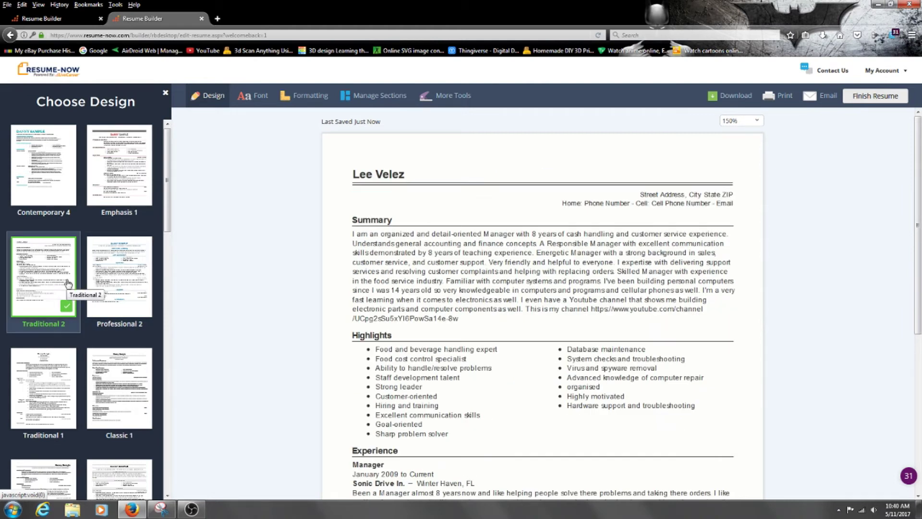
{"action": "scroll", "coordinate": [67, 283], "scroll_direction": "down", "scroll_amount": 3}
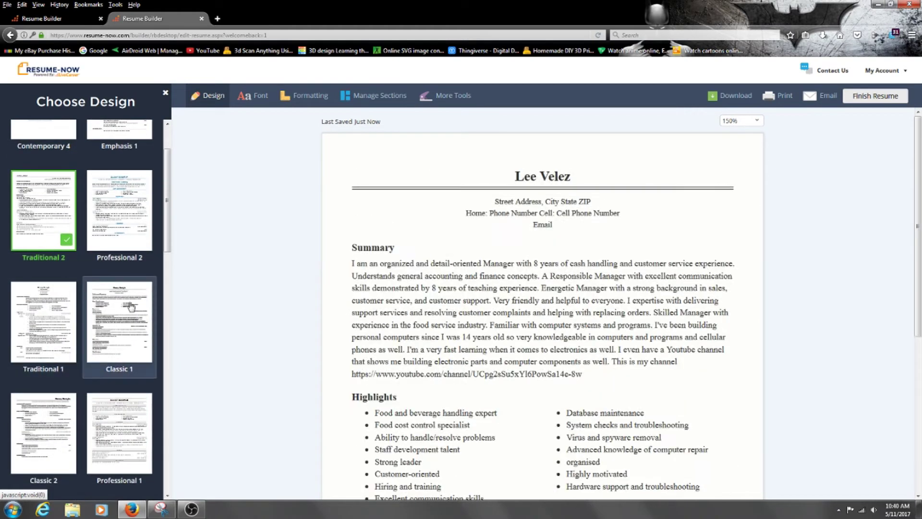
{"action": "scroll", "coordinate": [129, 305], "scroll_direction": "down", "scroll_amount": 3}
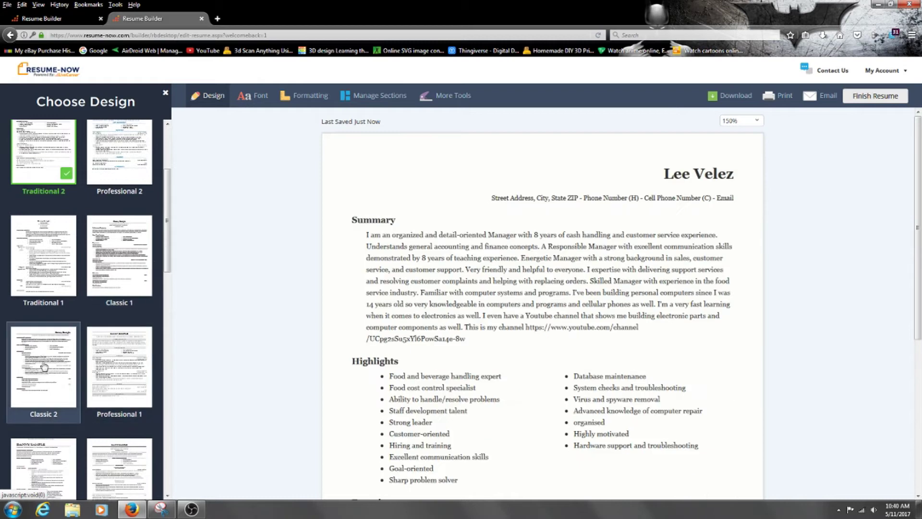
{"action": "scroll", "coordinate": [50, 365], "scroll_direction": "down", "scroll_amount": 6}
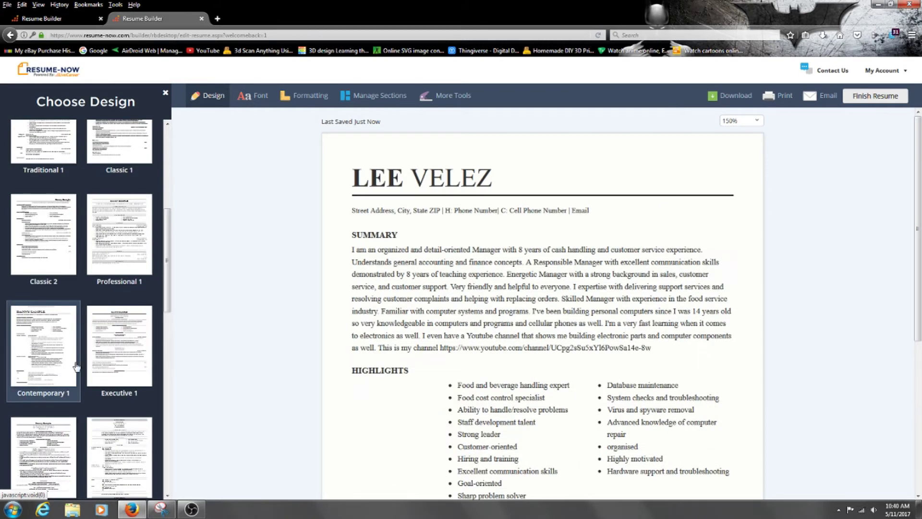
{"action": "scroll", "coordinate": [542, 351], "scroll_direction": "down", "scroll_amount": 3}
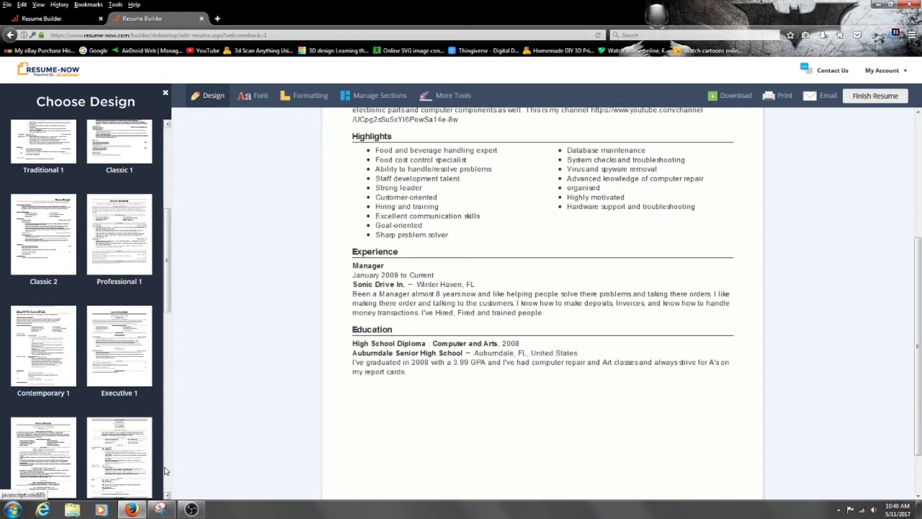
{"action": "scroll", "coordinate": [350, 370], "scroll_direction": "up", "scroll_amount": 5}
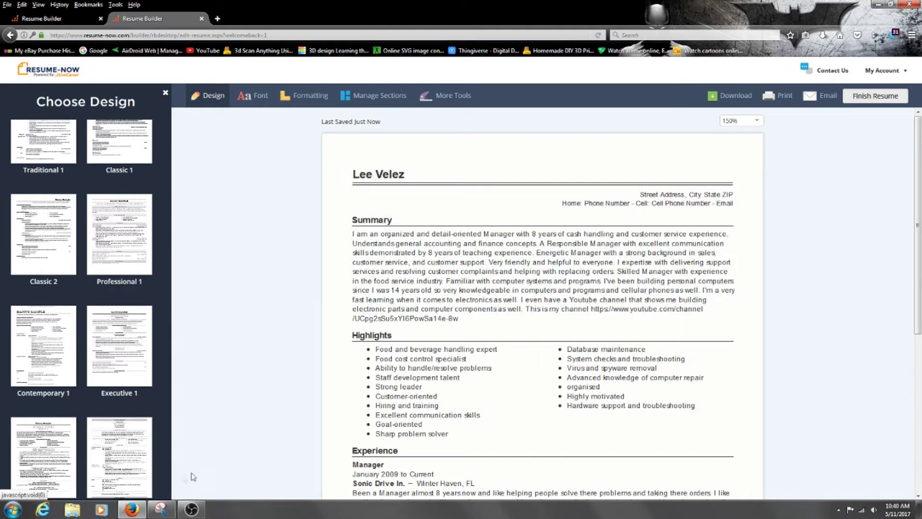
Close the open Snipping Tool window.
{"action": "right_click", "coordinate": [175, 514]}
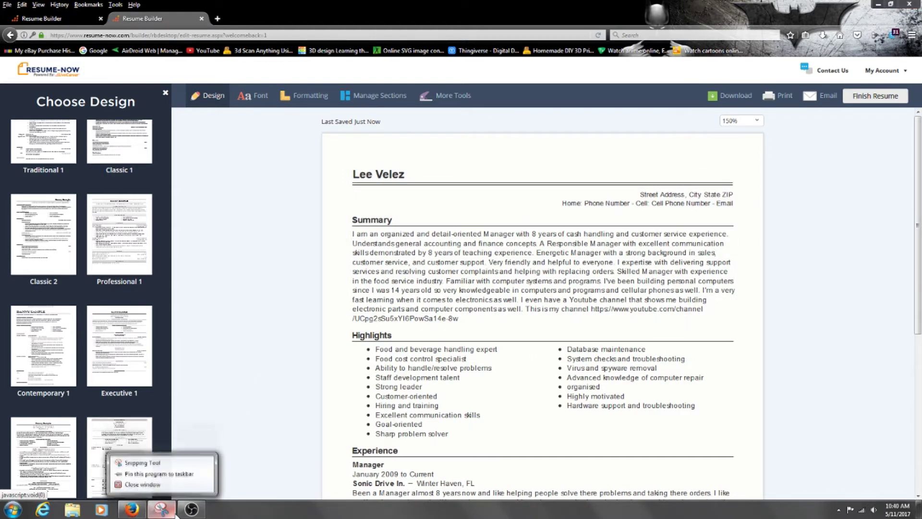
{"action": "left_click", "coordinate": [183, 483]}
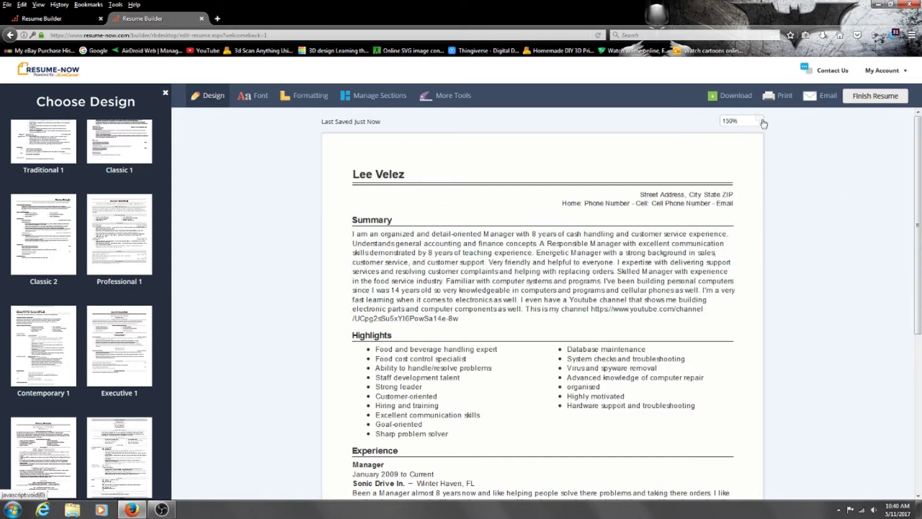
Try to download the resume as an Adobe PDF with Monthly Full Access, and close the payment page's tab.
{"action": "left_click", "coordinate": [733, 98]}
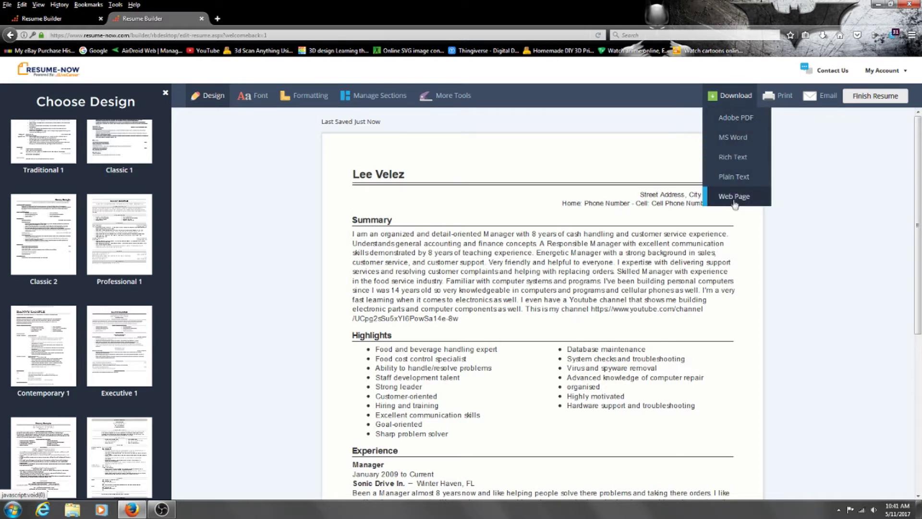
{"action": "left_click", "coordinate": [733, 119]}
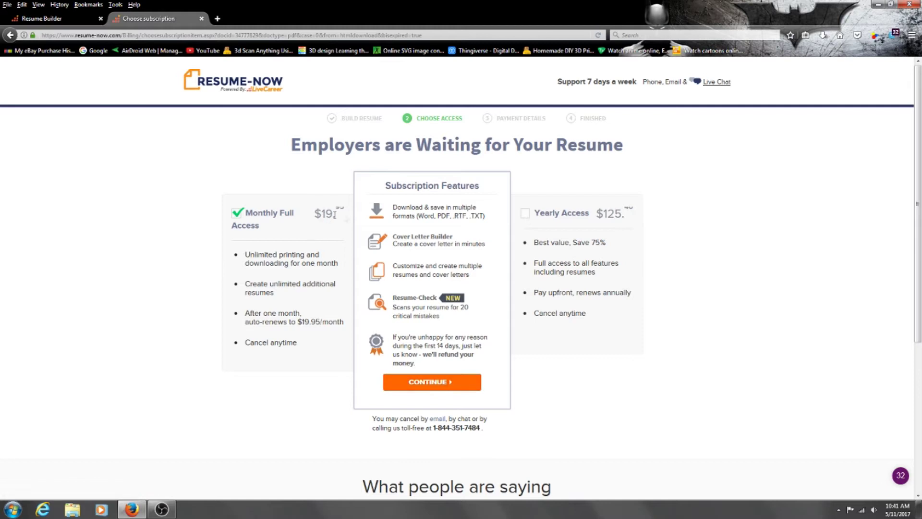
{"action": "left_click", "coordinate": [429, 384]}
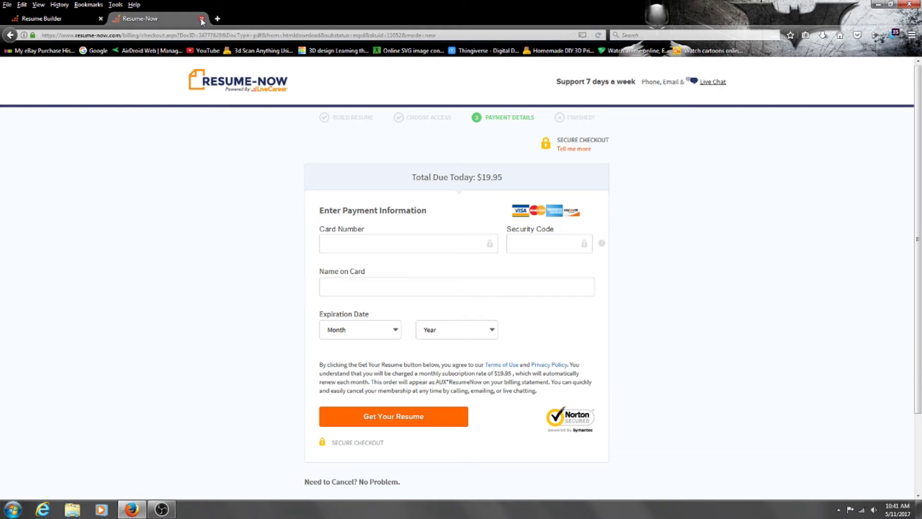
{"action": "left_click", "coordinate": [201, 19]}
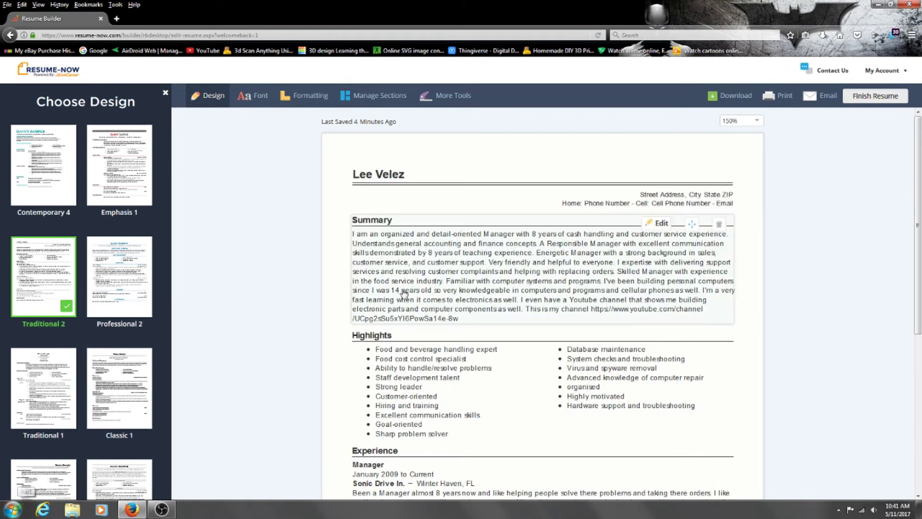
Set the resume view to Actual Size and hide the design list so the full page fits on screen.
{"action": "left_click", "coordinate": [756, 122]}
{"action": "left_click", "coordinate": [744, 132]}
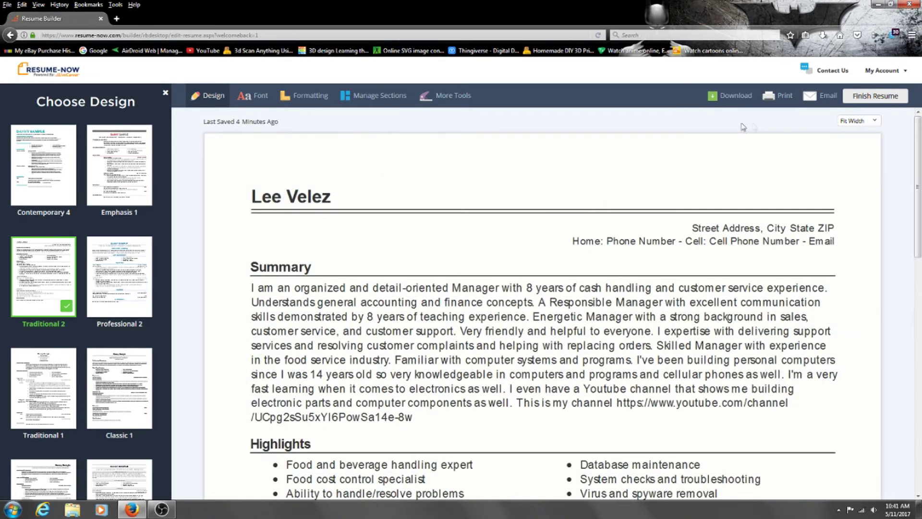
{"action": "left_click", "coordinate": [872, 123]}
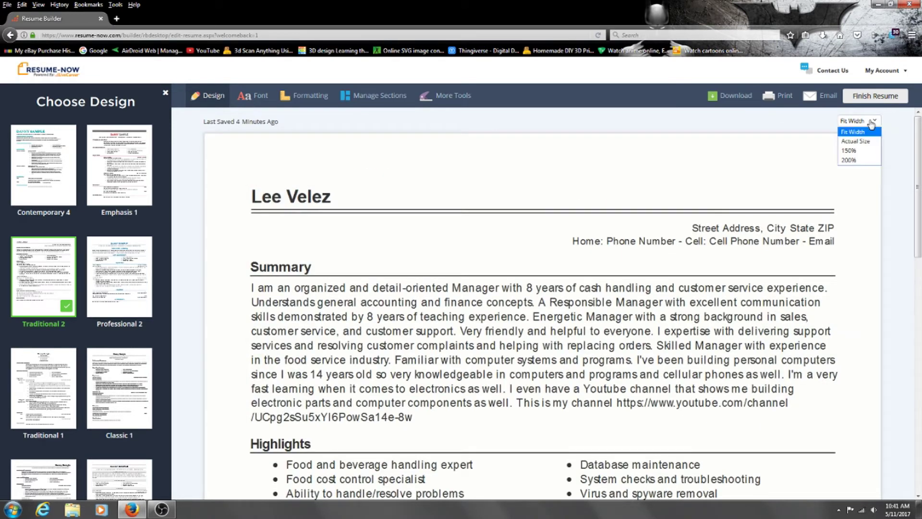
{"action": "left_click", "coordinate": [861, 146]}
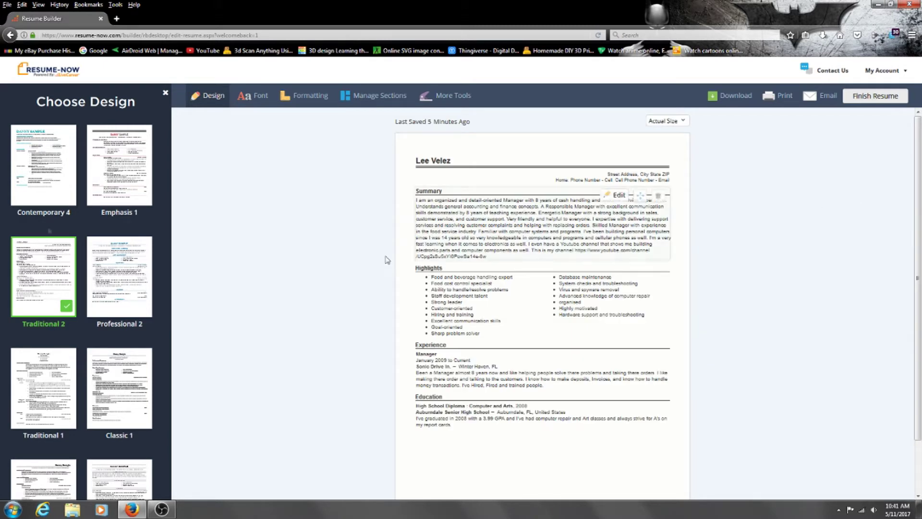
{"action": "left_click", "coordinate": [166, 93]}
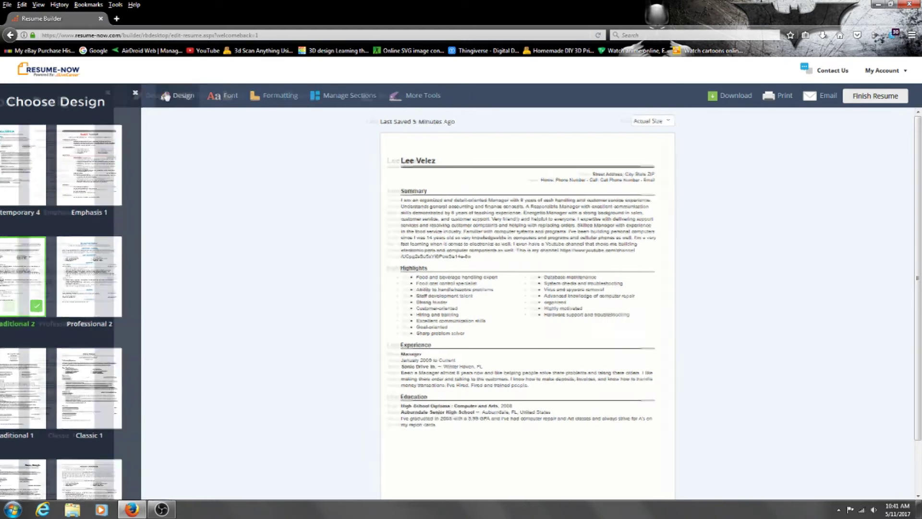
{"action": "left_click_drag", "start_coordinate": [919, 218], "coordinate": [919, 222]}
{"action": "left_click_drag", "start_coordinate": [920, 224], "coordinate": [920, 247]}
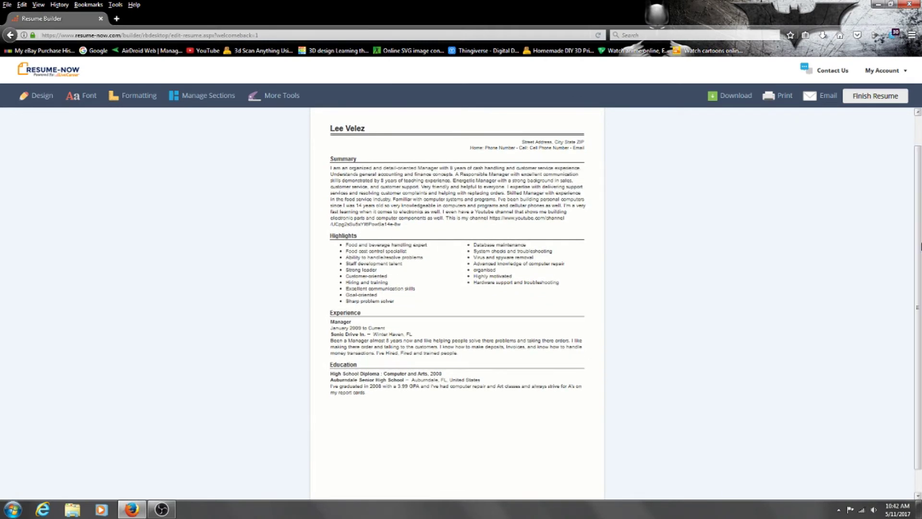
Find and open Snipping Tool, and capture a rectangular snip of the entire resume page.
{"action": "left_click", "coordinate": [13, 509]}
{"action": "left_click", "coordinate": [47, 486]}
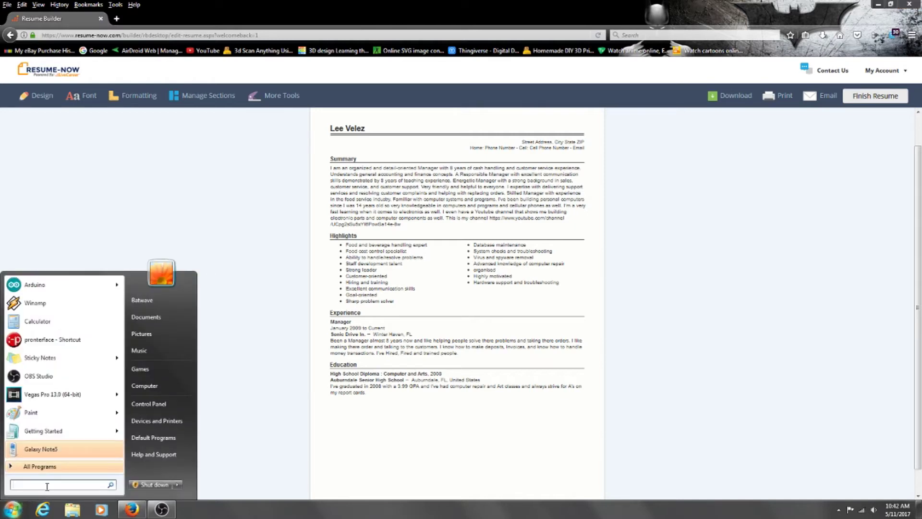
{"action": "type", "text": "sni"}
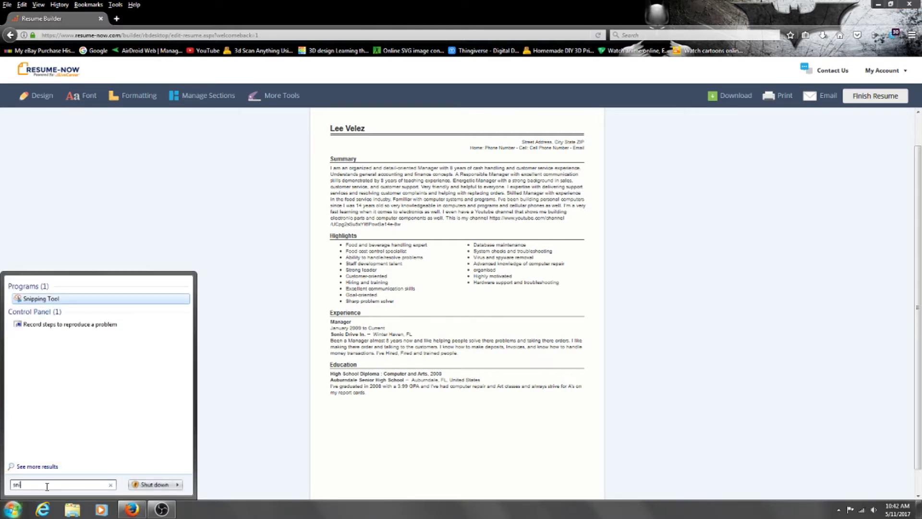
{"action": "left_click", "coordinate": [57, 304]}
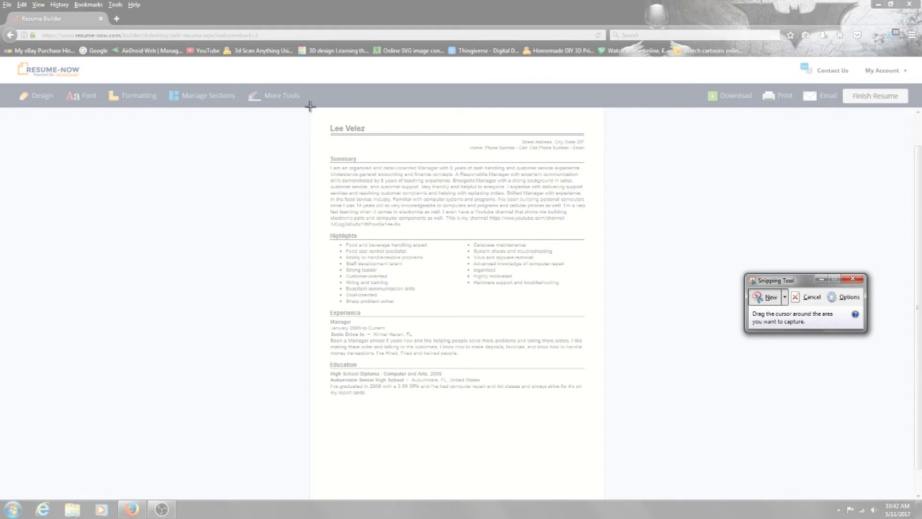
{"action": "left_click_drag", "start_coordinate": [310, 106], "coordinate": [606, 501]}
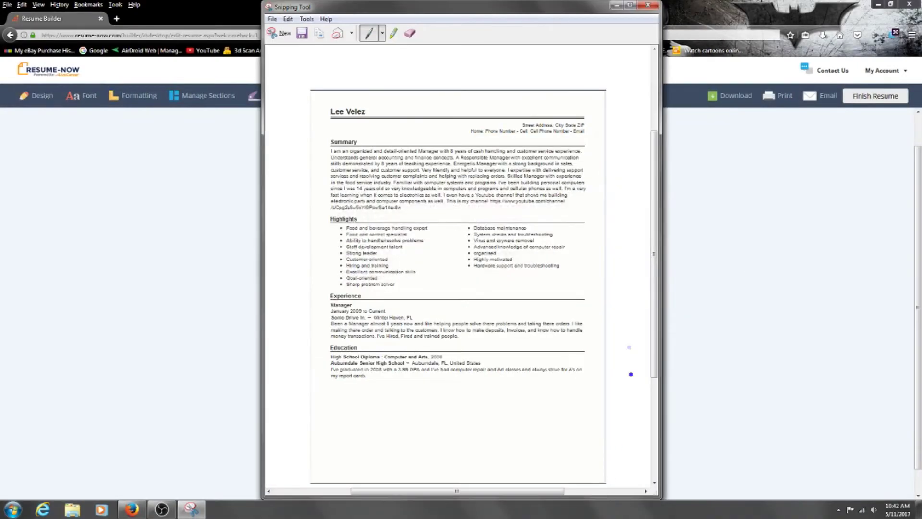
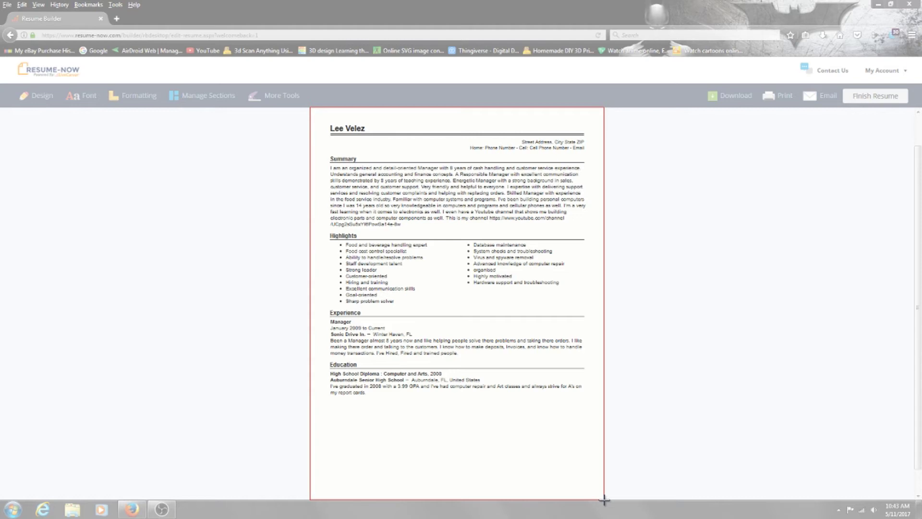
{"action": "left_click_drag", "start_coordinate": [604, 501], "coordinate": [604, 501]}
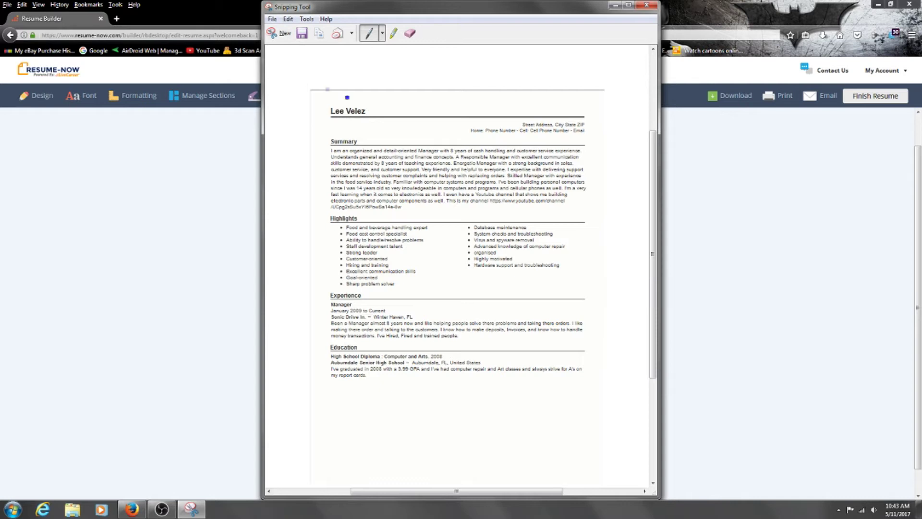
Check the available file types for saving the resume snip in the Pictures library, including JPEG, and cancel saving.
{"action": "left_click", "coordinate": [272, 18]}
{"action": "left_click", "coordinate": [286, 45]}
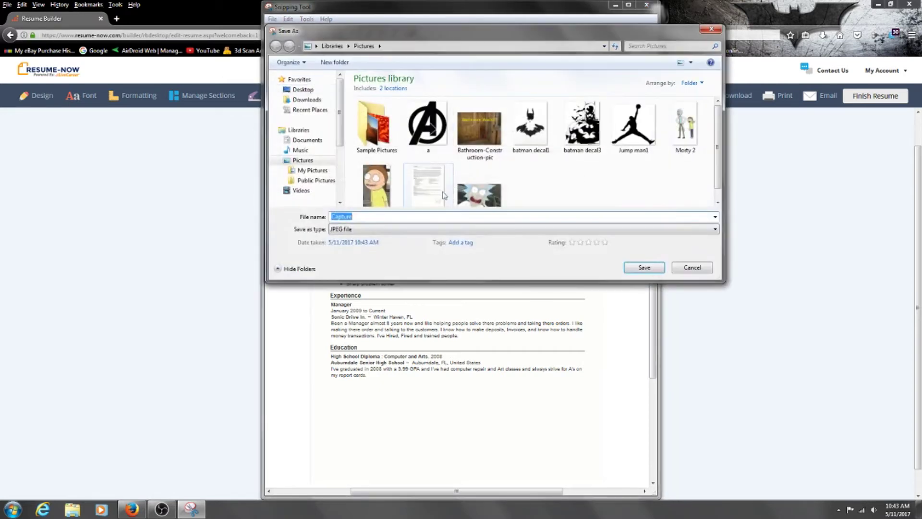
{"action": "left_click", "coordinate": [407, 231]}
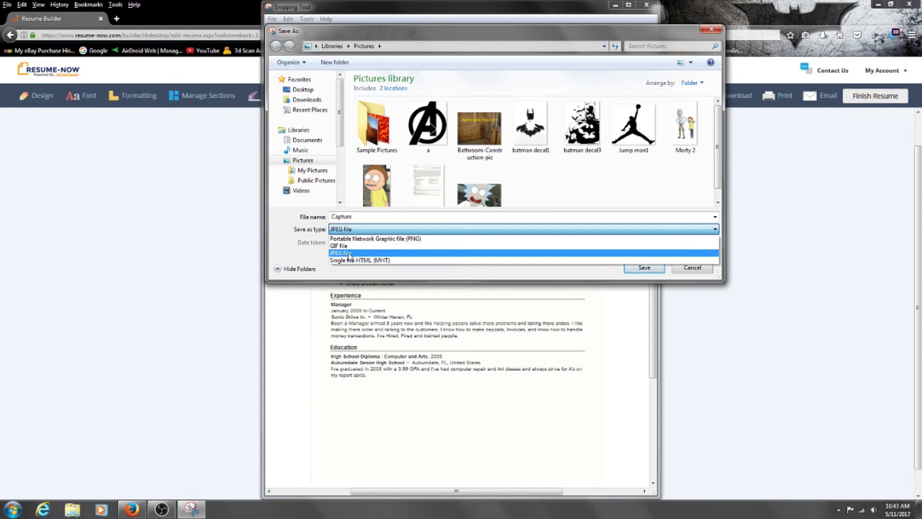
{"action": "left_click", "coordinate": [626, 284]}
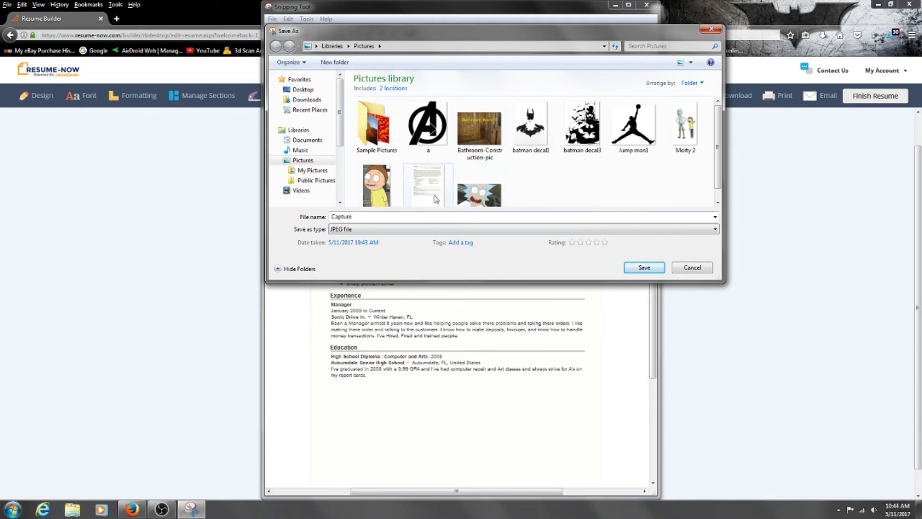
{"action": "left_click", "coordinate": [691, 268]}
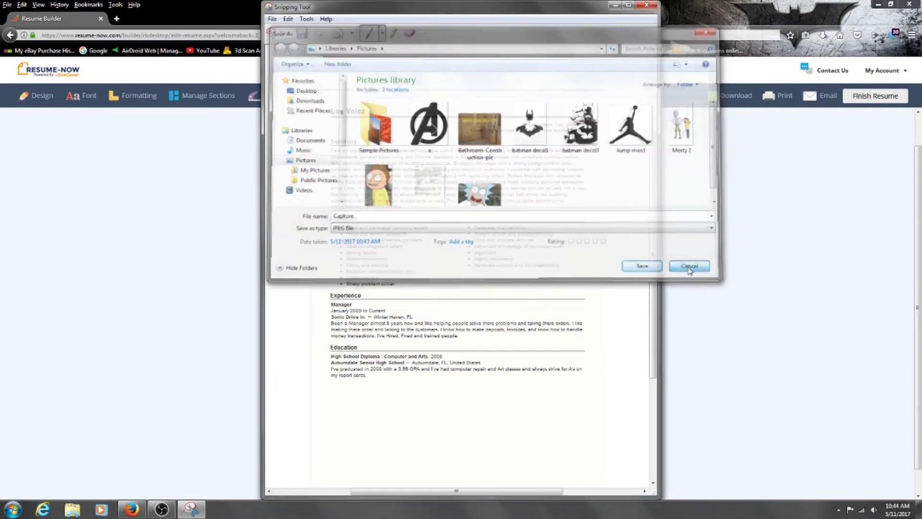
Close Snipping Tool without saving the resume snip, and open the Google home page in the browser.
{"action": "left_click", "coordinate": [647, 6]}
{"action": "left_click", "coordinate": [490, 262]}
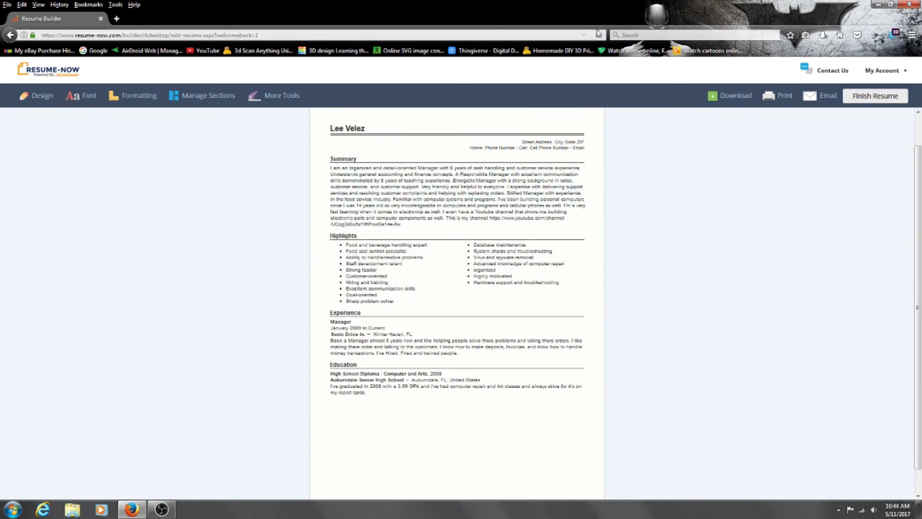
{"action": "left_click", "coordinate": [103, 55]}
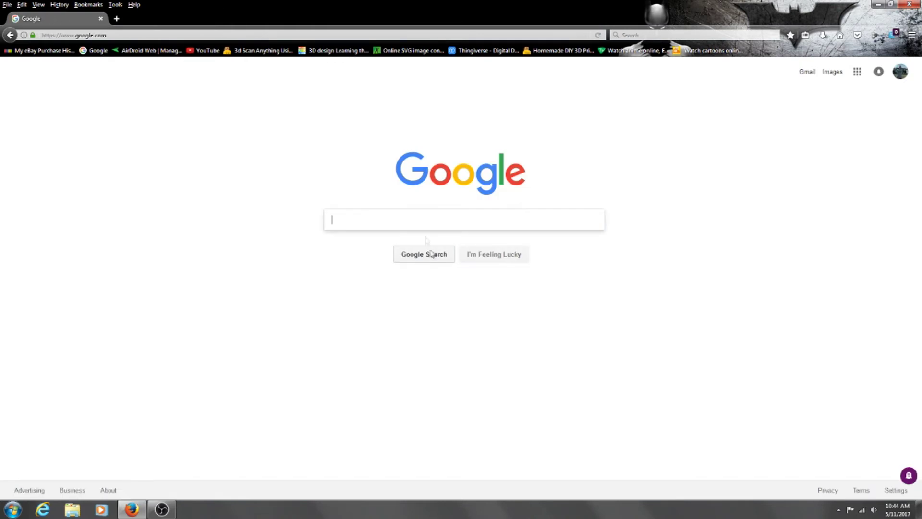
Search Google for "how to convert jpeg to pdf".
{"action": "type", "text": "how"}
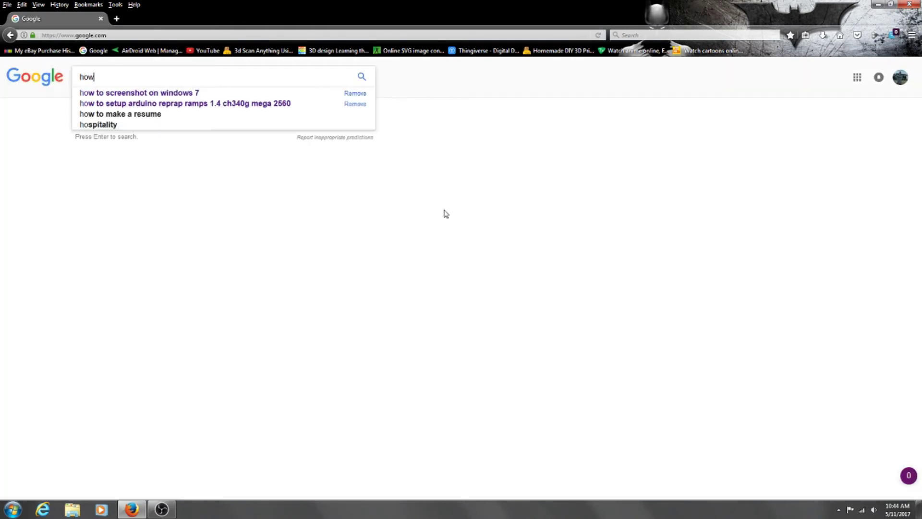
{"action": "type", "text": " to convert jpeg"}
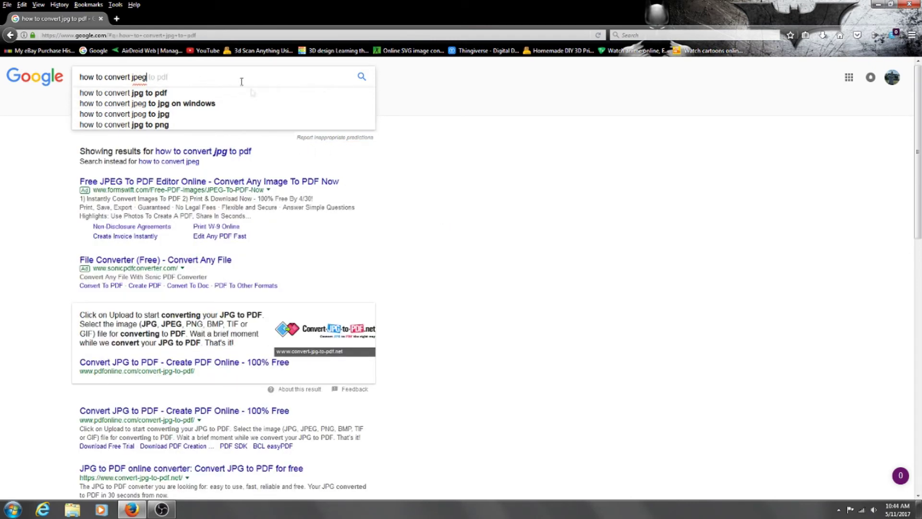
{"action": "type", "text": "to"}
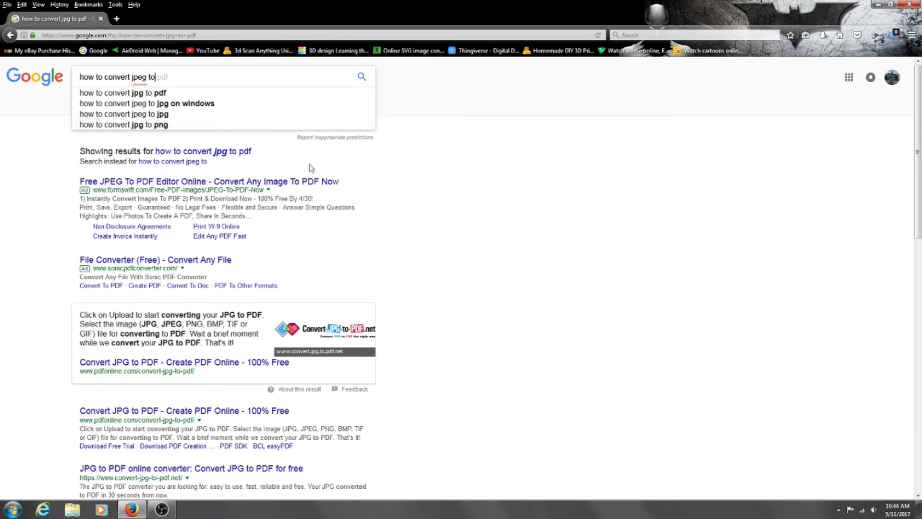
{"action": "type", "text": " pdf"}
{"action": "key", "text": "BackSpace"}
{"action": "key", "text": "BackSpace"}
{"action": "key", "text": "BackSpace"}
{"action": "key", "text": "BackSpace"}
{"action": "key", "text": "Escape"}
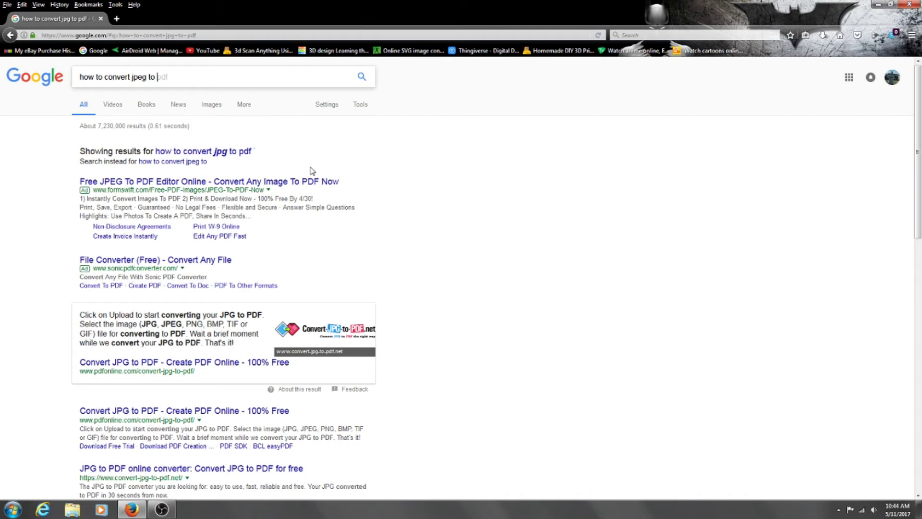
{"action": "type", "text": "pdf"}
{"action": "key", "text": "Return"}
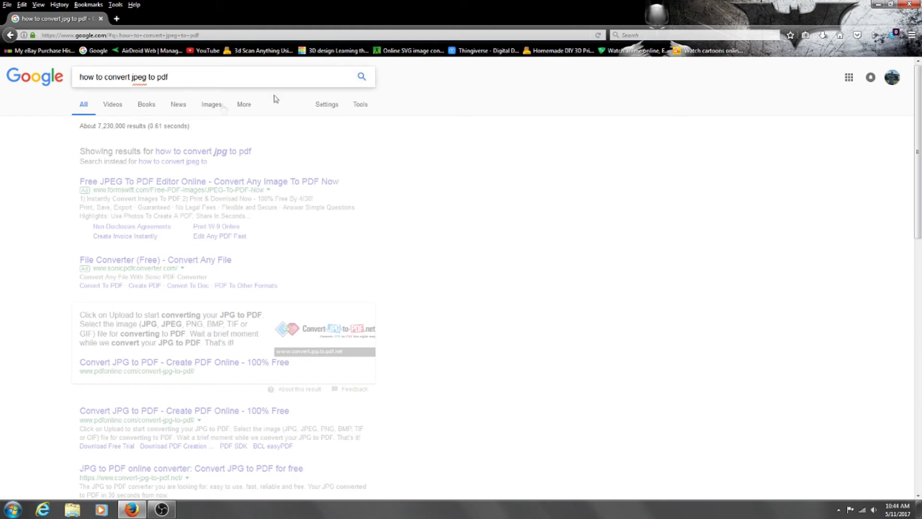
{"action": "left_click", "coordinate": [151, 77]}
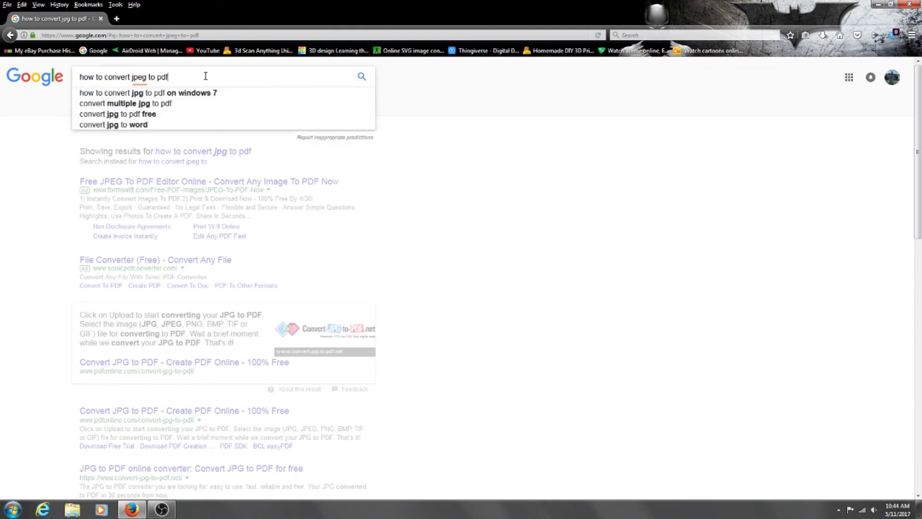
{"action": "left_click", "coordinate": [362, 76]}
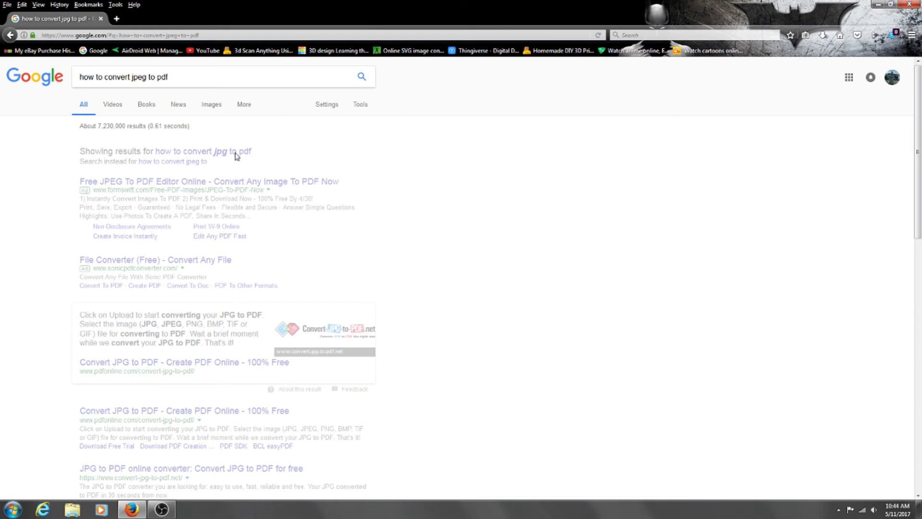
{"action": "left_click", "coordinate": [143, 77]}
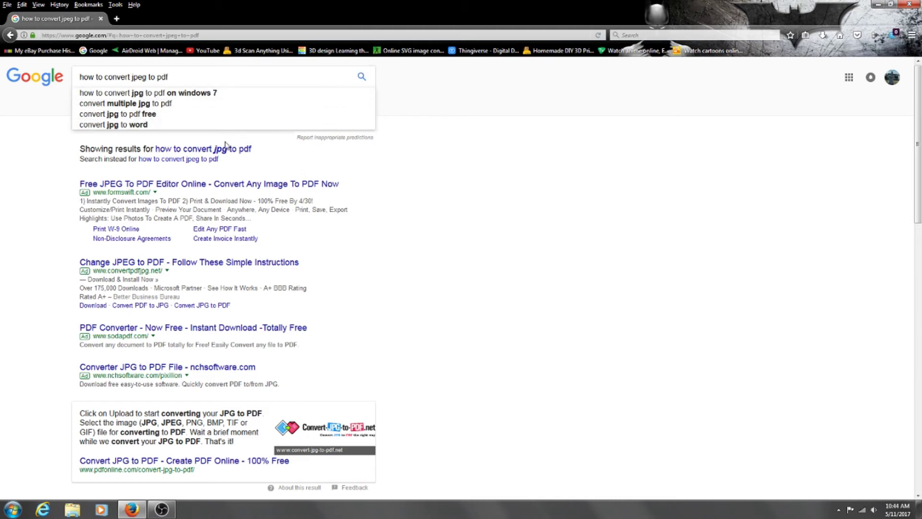
{"action": "left_click", "coordinate": [364, 78]}
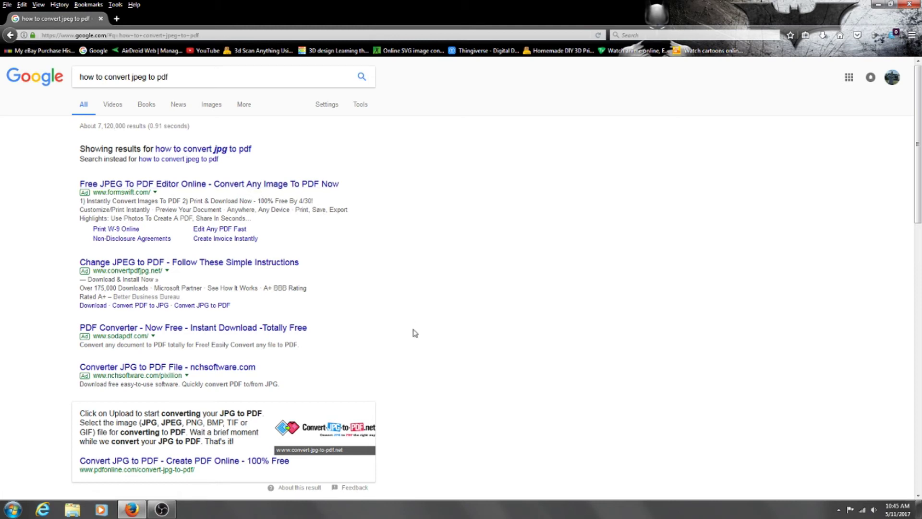
{"action": "scroll", "coordinate": [414, 330], "scroll_direction": "down", "scroll_amount": 3}
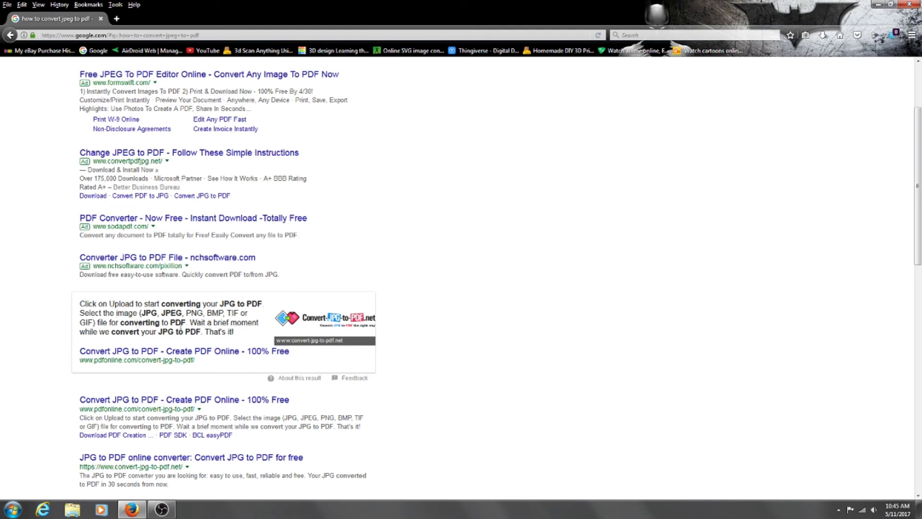
{"action": "left_click", "coordinate": [226, 354]}
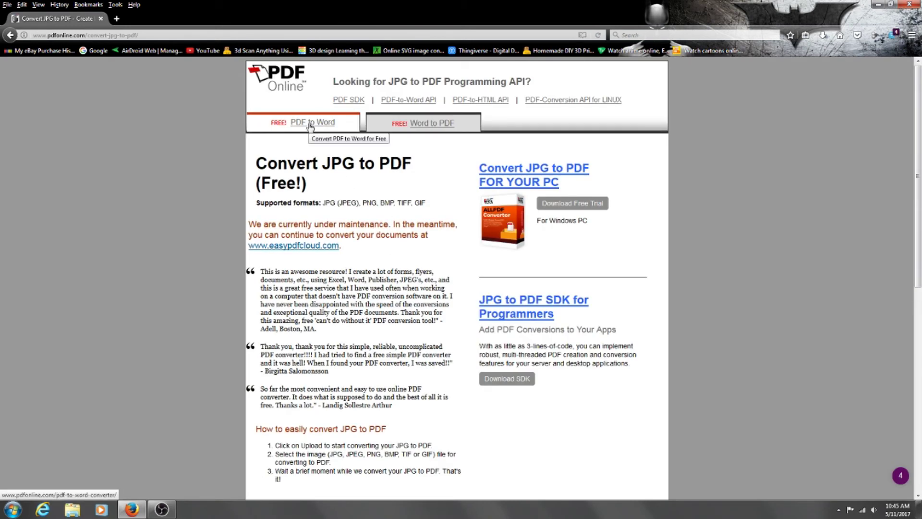
{"action": "scroll", "coordinate": [361, 306], "scroll_direction": "down", "scroll_amount": 5}
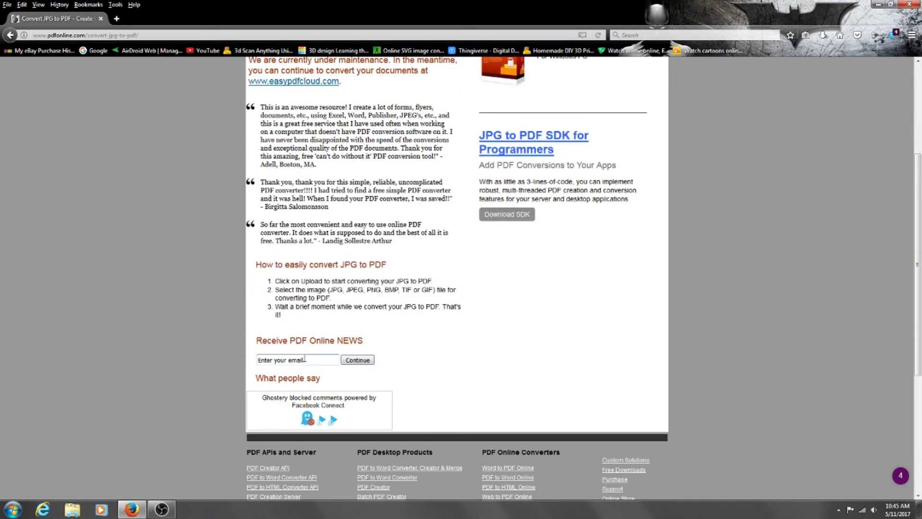
{"action": "scroll", "coordinate": [336, 352], "scroll_direction": "up", "scroll_amount": 3}
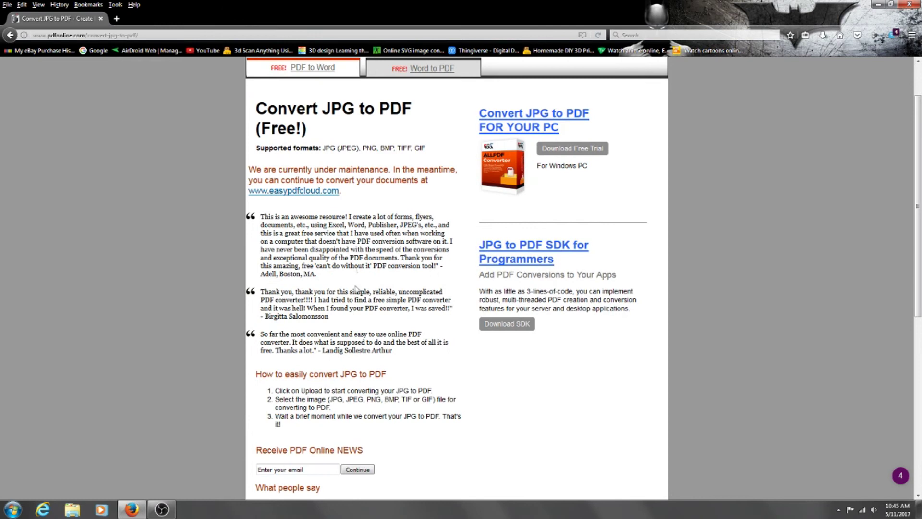
{"action": "scroll", "coordinate": [329, 188], "scroll_direction": "up", "scroll_amount": 2}
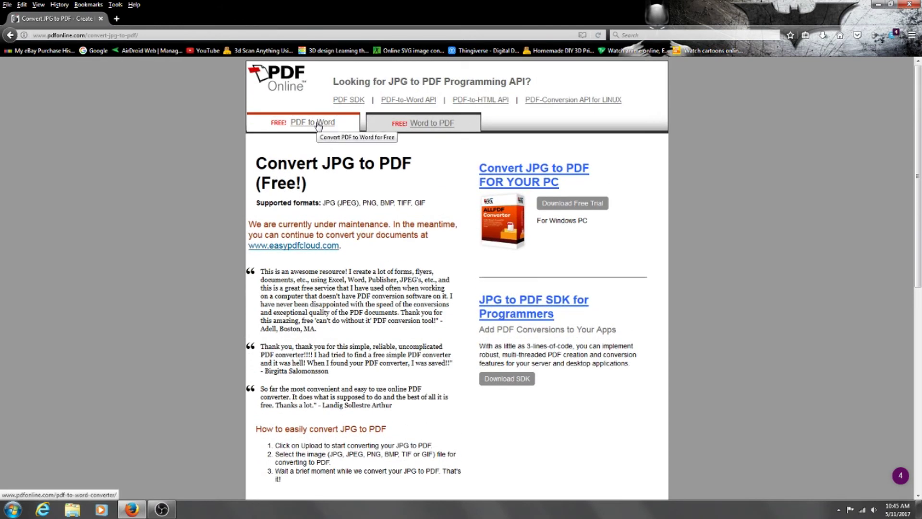
{"action": "left_click", "coordinate": [315, 249]}
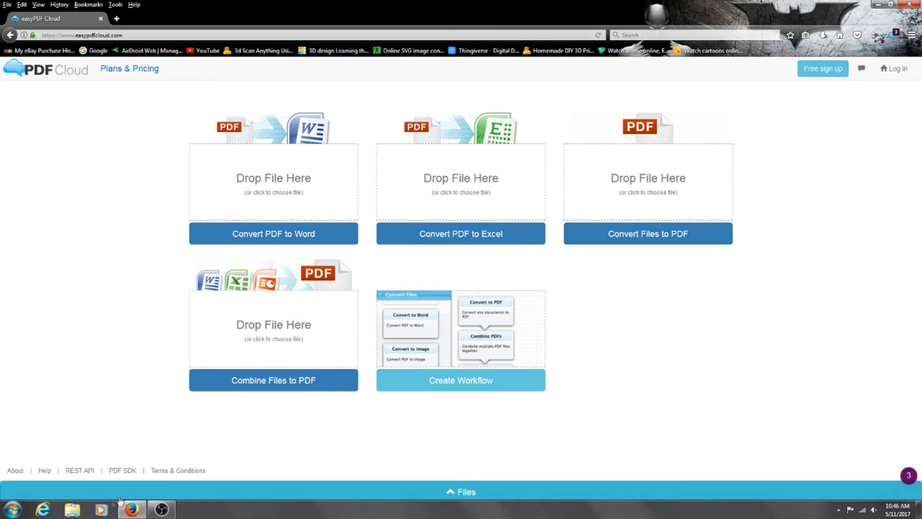
Convert the resume image from the Pictures library with Convert Files to PDF, and dismiss the finished conversion dialog.
{"action": "left_click", "coordinate": [80, 512]}
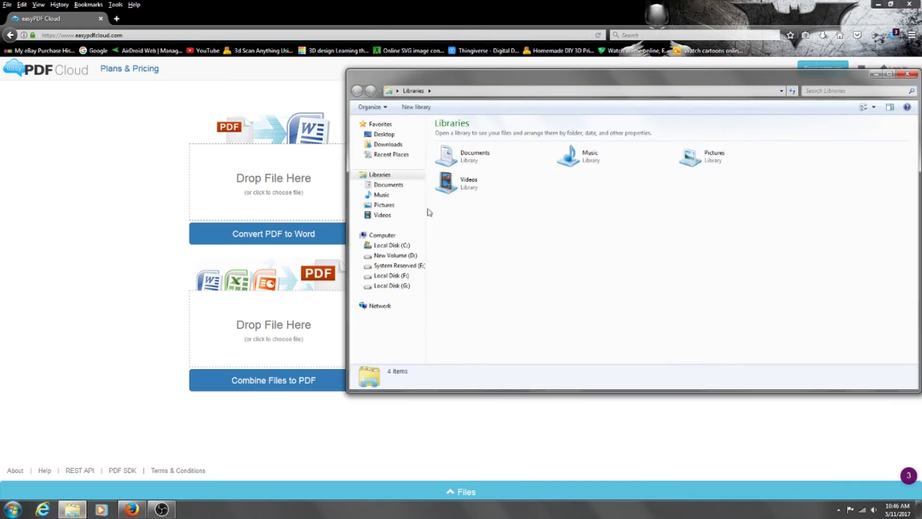
{"action": "left_click", "coordinate": [387, 205]}
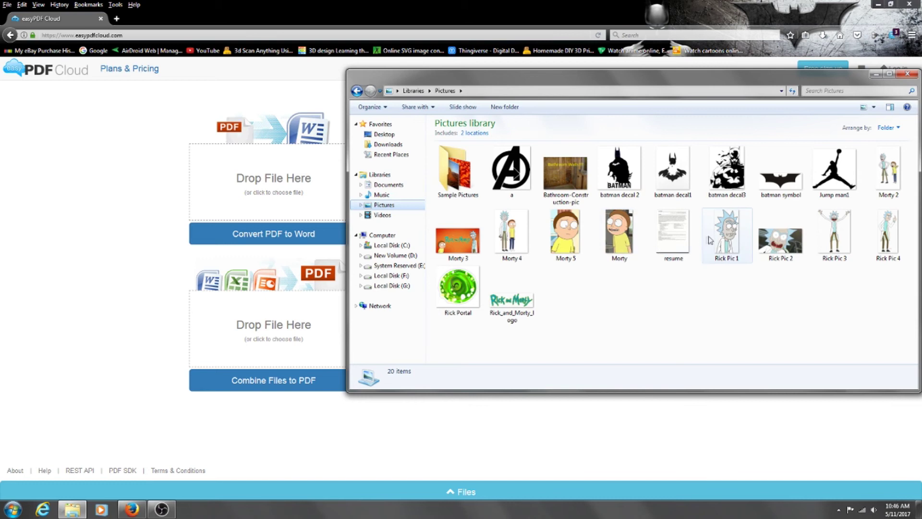
{"action": "left_click_drag", "start_coordinate": [731, 82], "coordinate": [264, 197]}
{"action": "left_click_drag", "start_coordinate": [207, 351], "coordinate": [672, 191]}
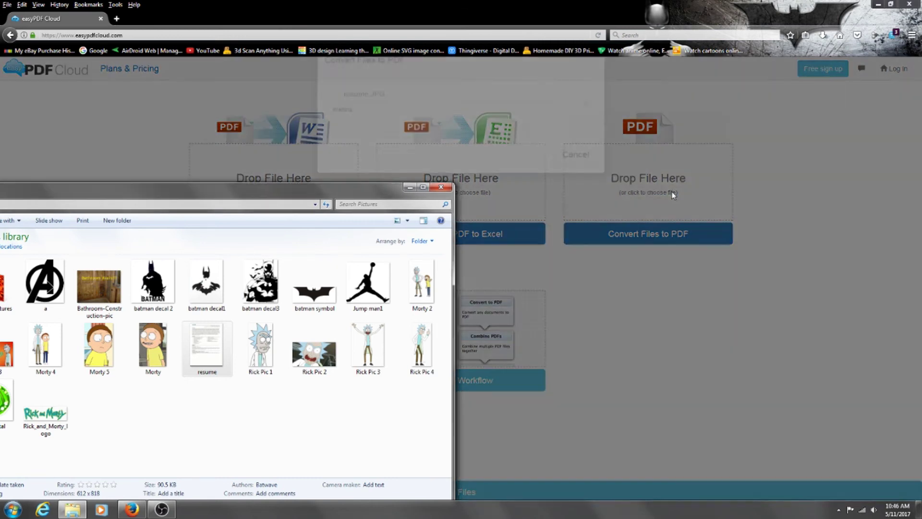
{"action": "left_click", "coordinate": [410, 188]}
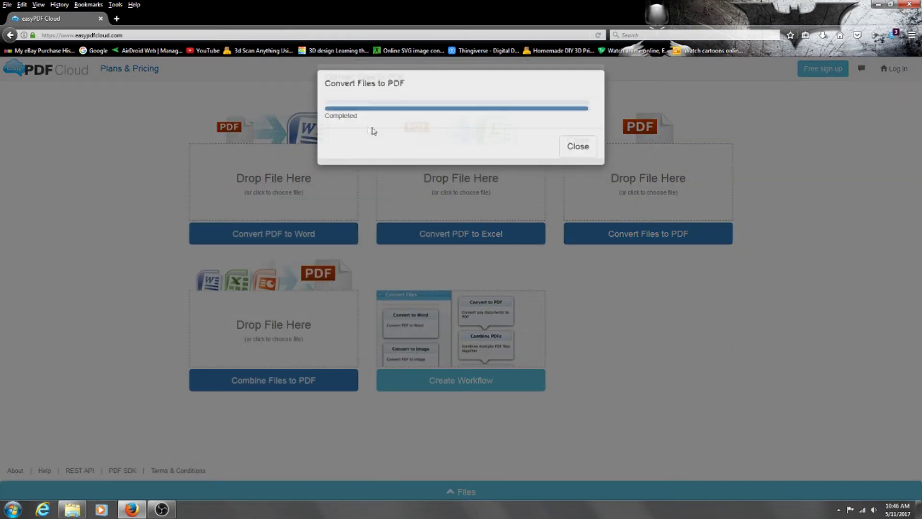
{"action": "left_click", "coordinate": [577, 147]}
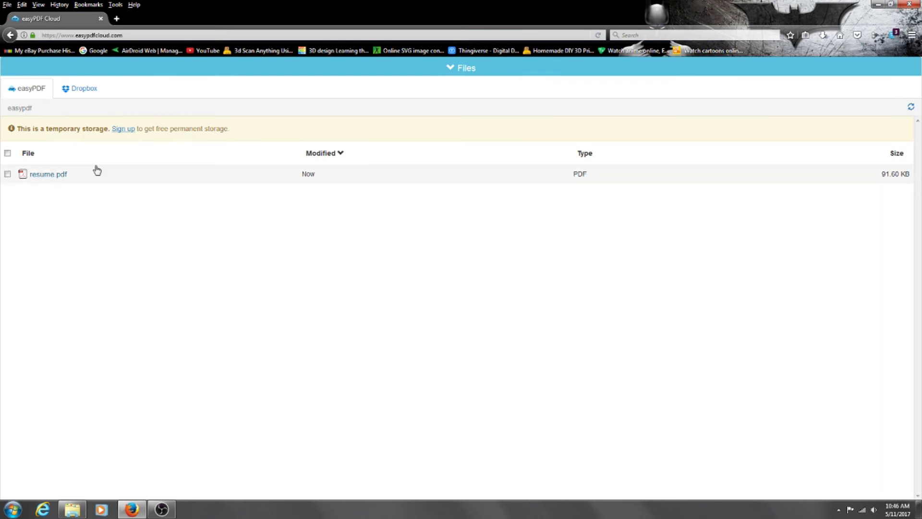
Open the converted resume.pdf in the online viewer, look over the page and check the viewer's additional tools.
{"action": "left_click", "coordinate": [48, 174]}
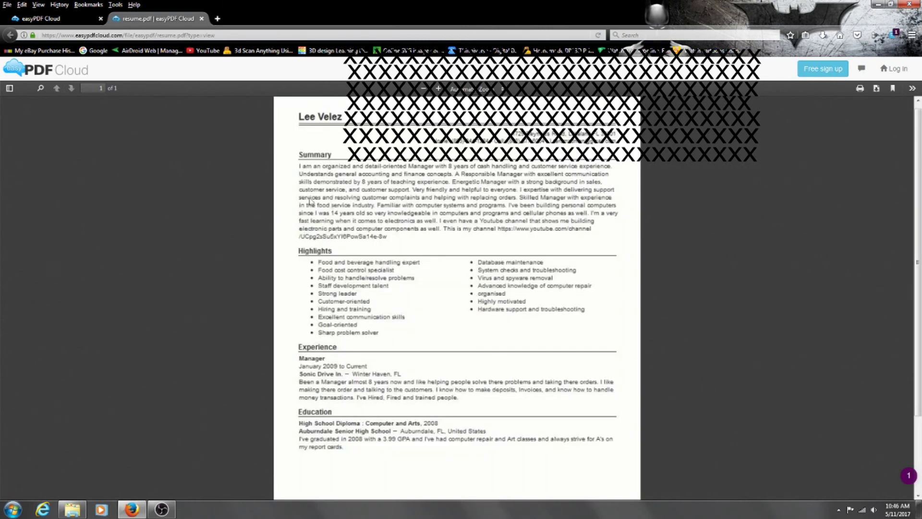
{"action": "scroll", "coordinate": [512, 288], "scroll_direction": "down", "scroll_amount": 2}
{"action": "scroll", "coordinate": [513, 291], "scroll_direction": "down", "scroll_amount": 2}
{"action": "scroll", "coordinate": [513, 291], "scroll_direction": "up", "scroll_amount": 4}
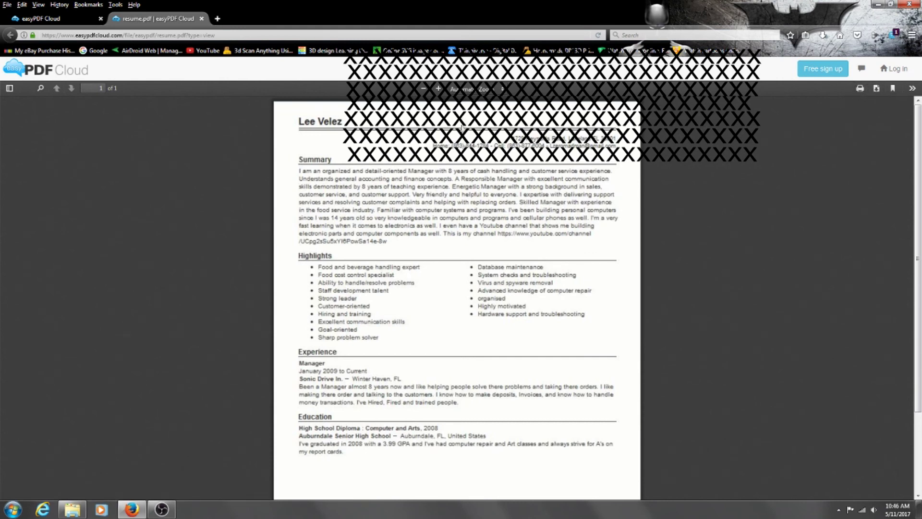
{"action": "scroll", "coordinate": [604, 129], "scroll_direction": "down", "scroll_amount": 2}
{"action": "left_click", "coordinate": [912, 87]}
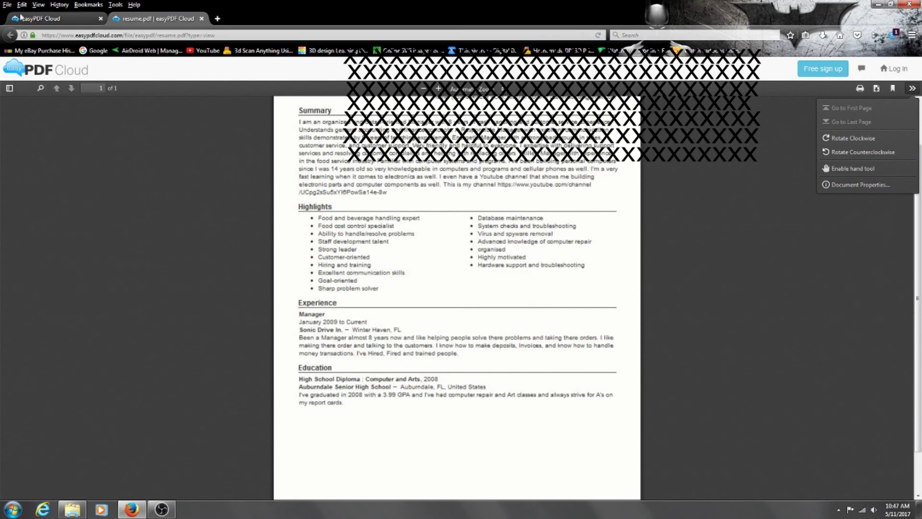
Download resume.pdf from the easyPDF file list with Save File, and open the downloaded copy in Adobe Acrobat Reader.
{"action": "left_click", "coordinate": [40, 18]}
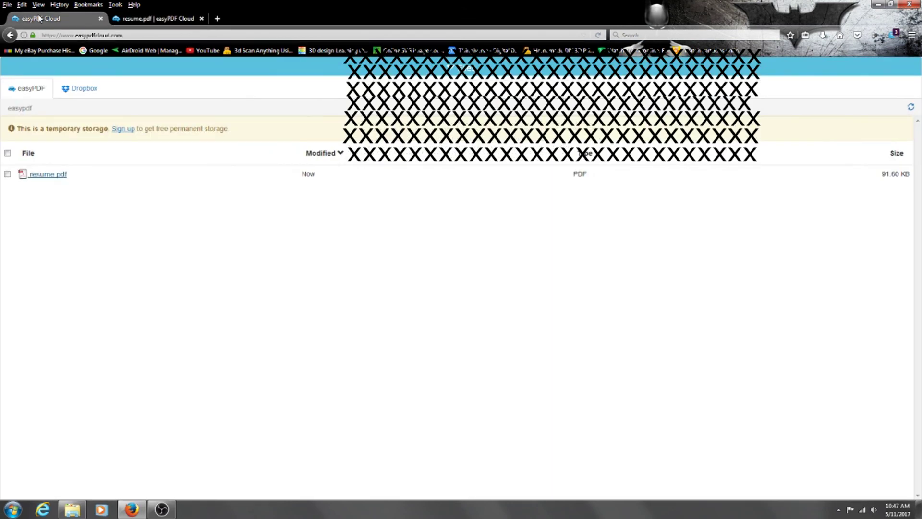
{"action": "left_click", "coordinate": [8, 173]}
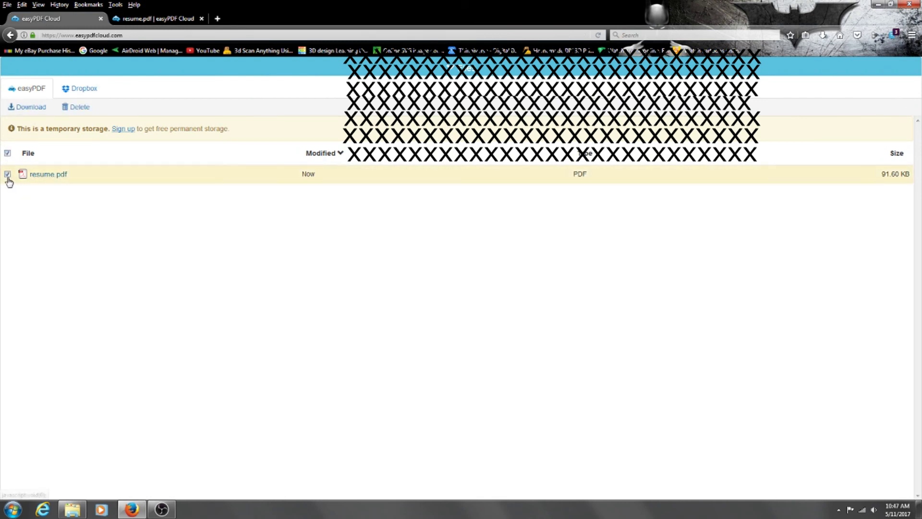
{"action": "left_click", "coordinate": [31, 107]}
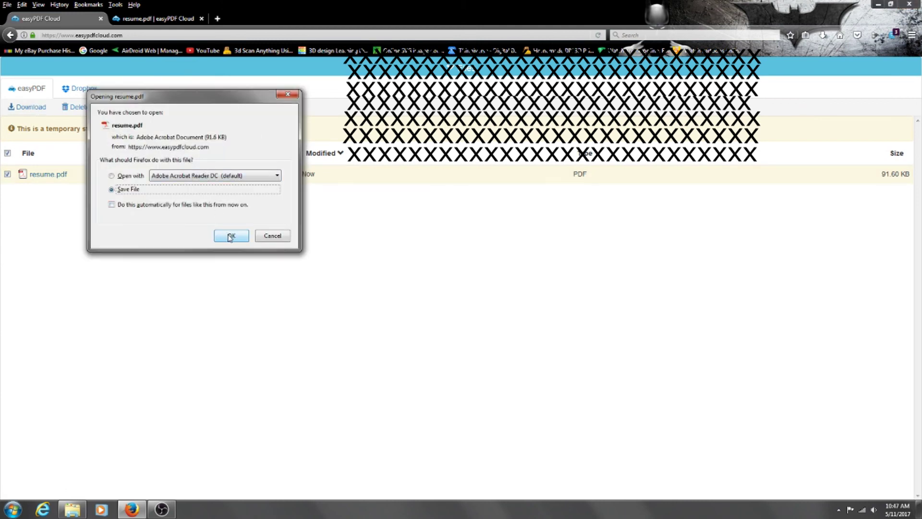
{"action": "left_click", "coordinate": [231, 236]}
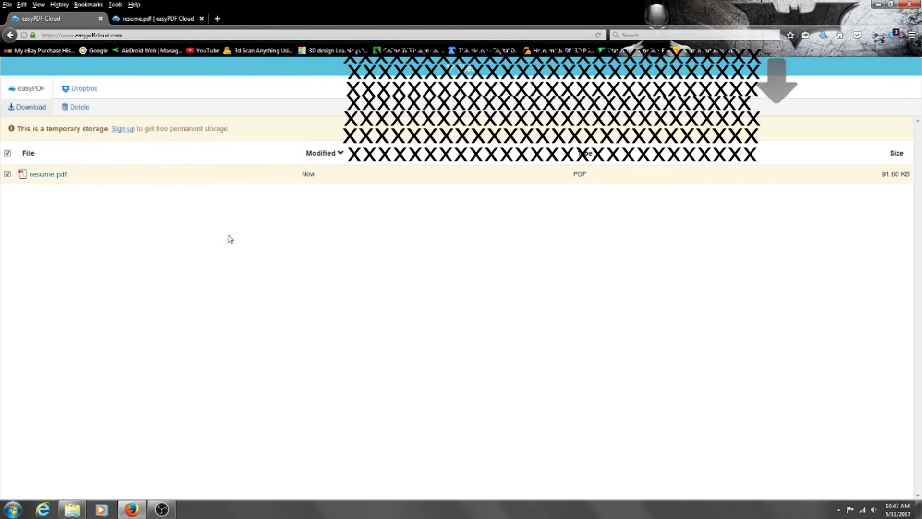
{"action": "left_click", "coordinate": [823, 35]}
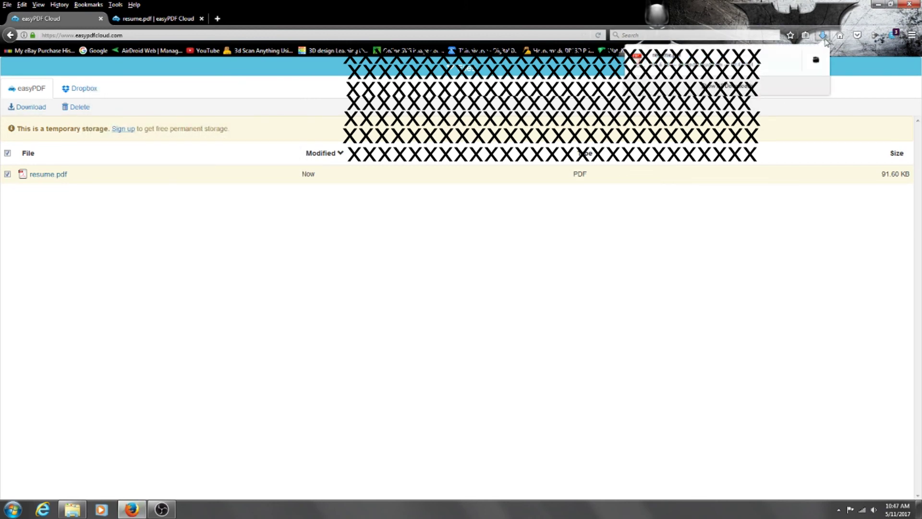
{"action": "left_click", "coordinate": [773, 64]}
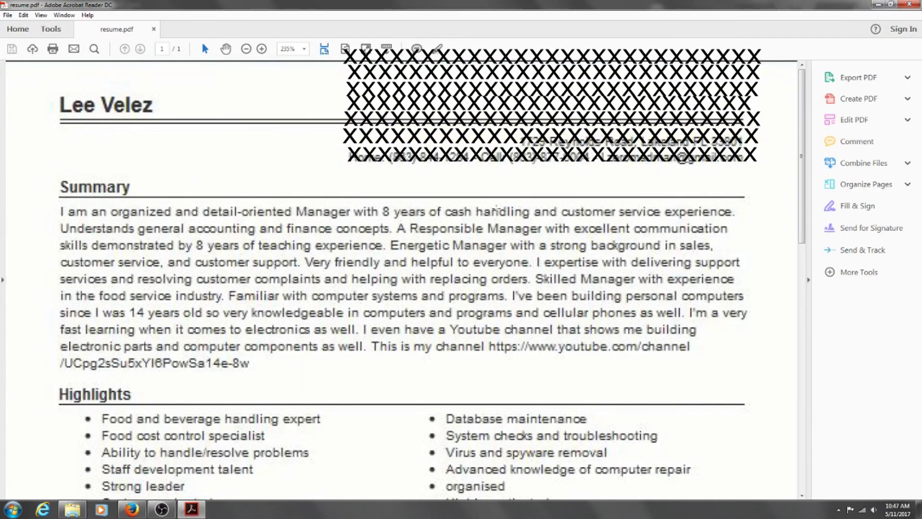
Review the resume PDF from the Summary through the Education section, and set the page zoom to Actual Size.
{"action": "scroll", "coordinate": [497, 207], "scroll_direction": "down", "scroll_amount": 2}
{"action": "scroll", "coordinate": [497, 207], "scroll_direction": "down", "scroll_amount": 1}
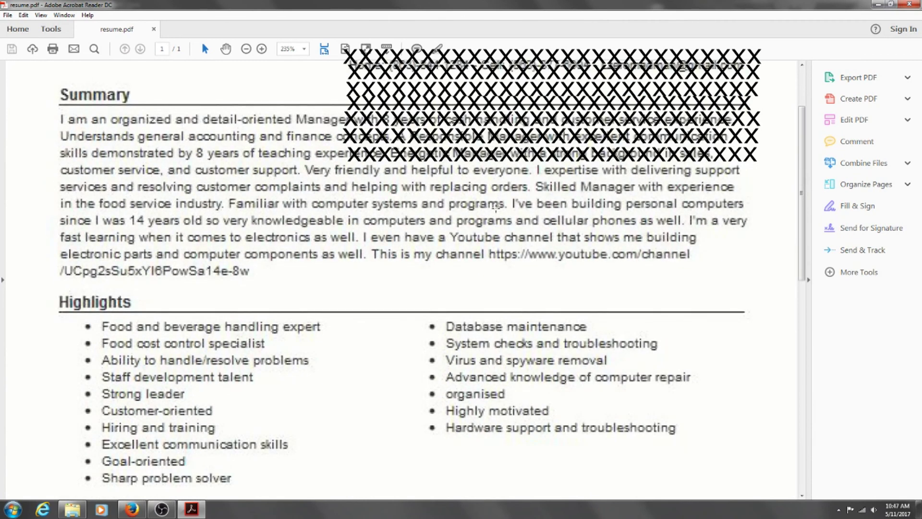
{"action": "scroll", "coordinate": [496, 209], "scroll_direction": "down", "scroll_amount": 2}
{"action": "scroll", "coordinate": [495, 209], "scroll_direction": "down", "scroll_amount": 4}
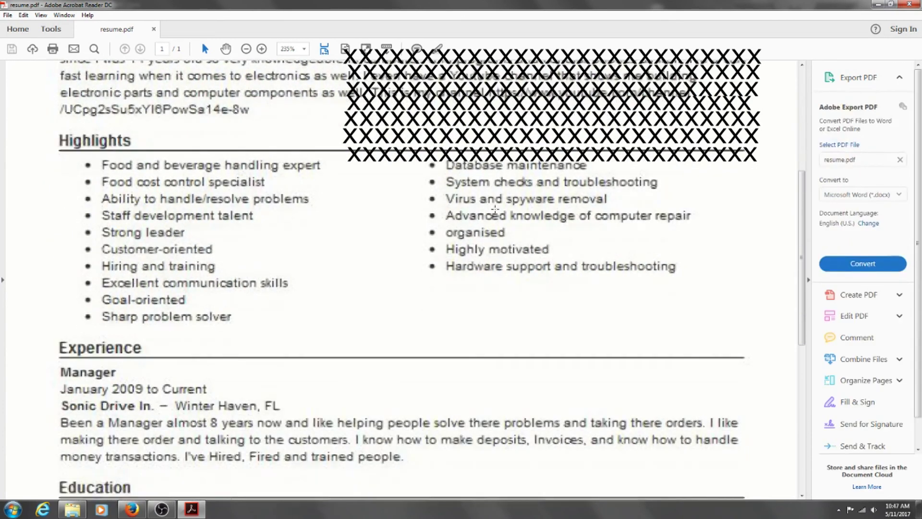
{"action": "scroll", "coordinate": [495, 210], "scroll_direction": "down", "scroll_amount": 2}
{"action": "scroll", "coordinate": [495, 211], "scroll_direction": "up", "scroll_amount": 7}
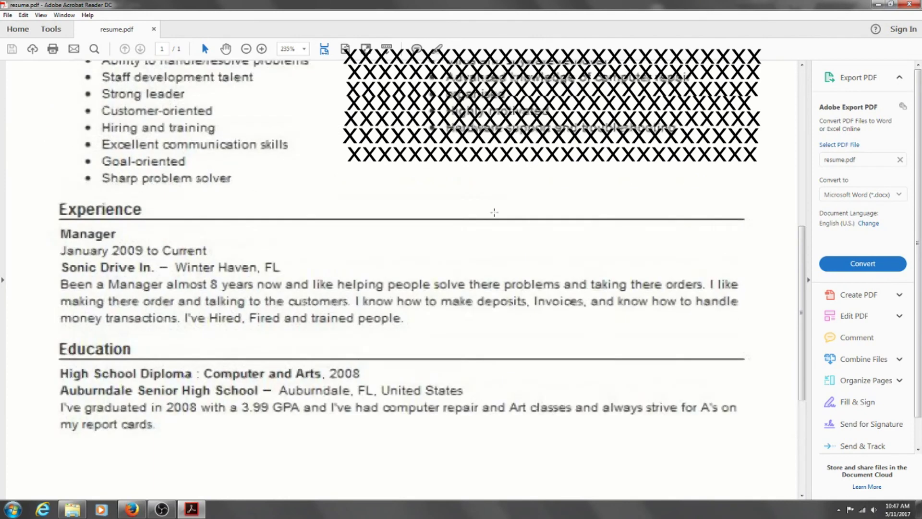
{"action": "scroll", "coordinate": [495, 212], "scroll_direction": "up", "scroll_amount": 3}
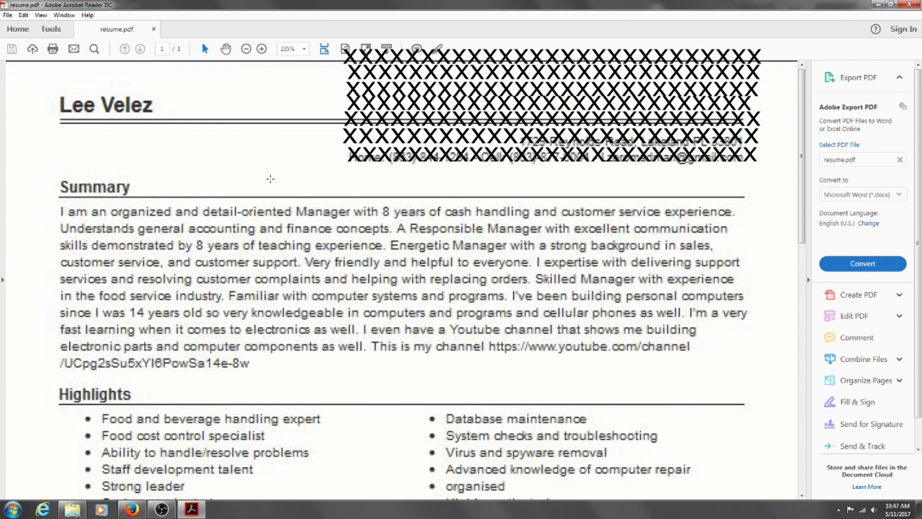
{"action": "scroll", "coordinate": [270, 179], "scroll_direction": "down", "scroll_amount": 10}
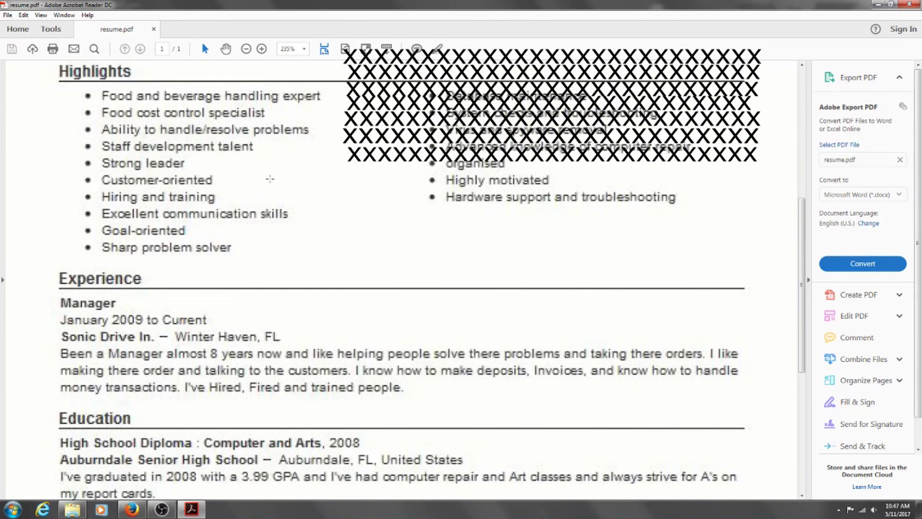
{"action": "scroll", "coordinate": [270, 179], "scroll_direction": "up", "scroll_amount": 7}
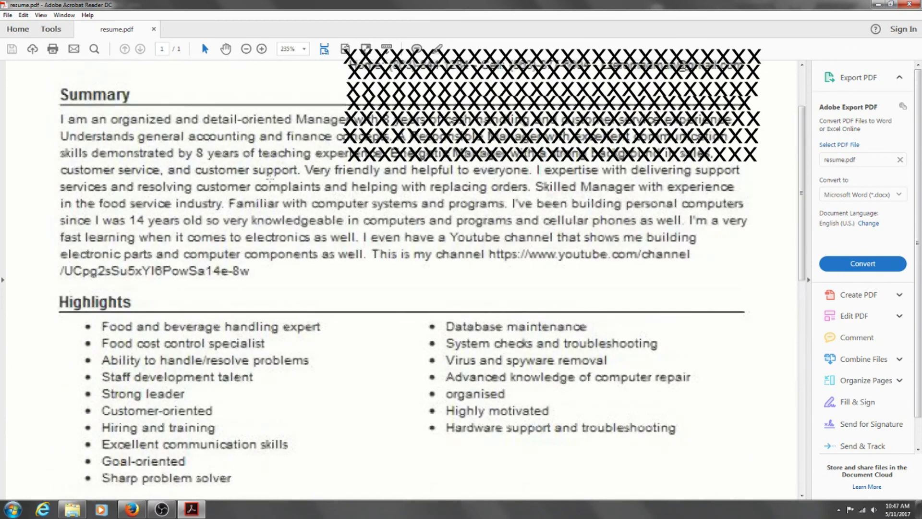
{"action": "scroll", "coordinate": [270, 179], "scroll_direction": "up", "scroll_amount": 3}
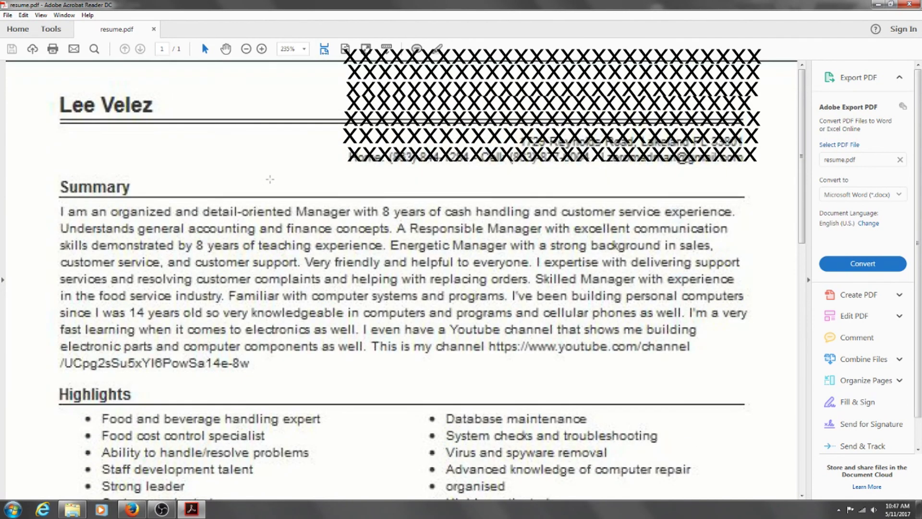
{"action": "left_click", "coordinate": [307, 50]}
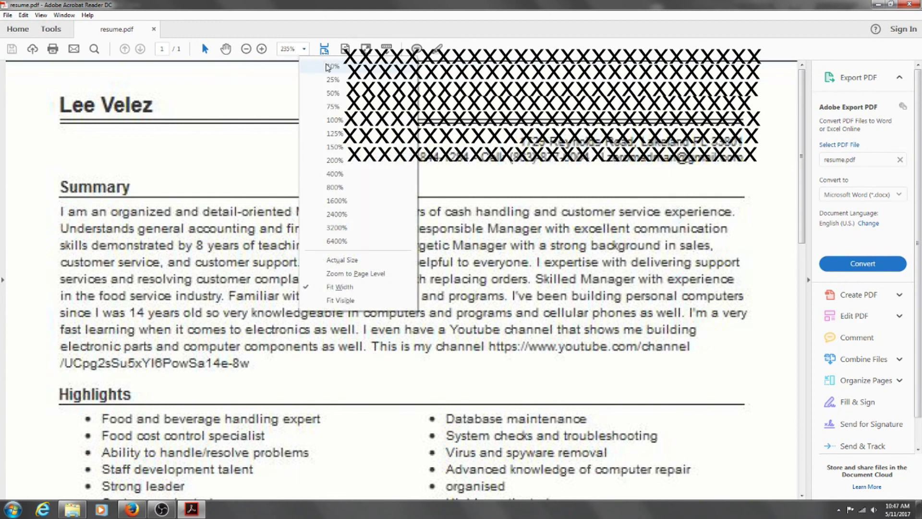
{"action": "left_click", "coordinate": [350, 262]}
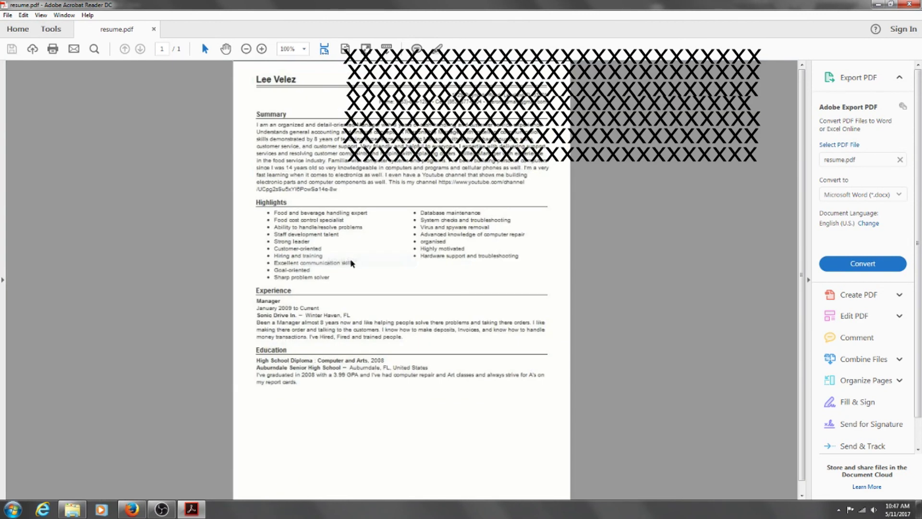